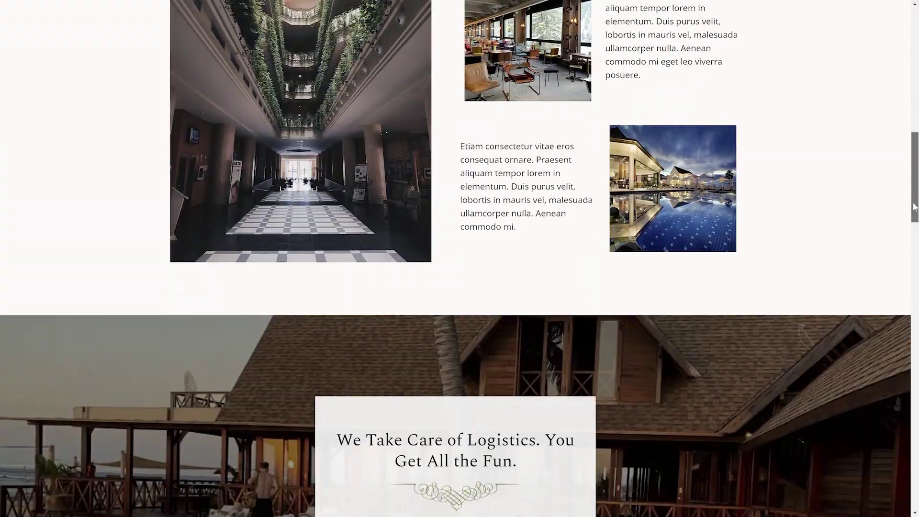
# - Scroll down through the hotel template preview of the TEST Basic Popup page
pyautogui.moveTo(914, 207); pyautogui.dragTo(915, 407)
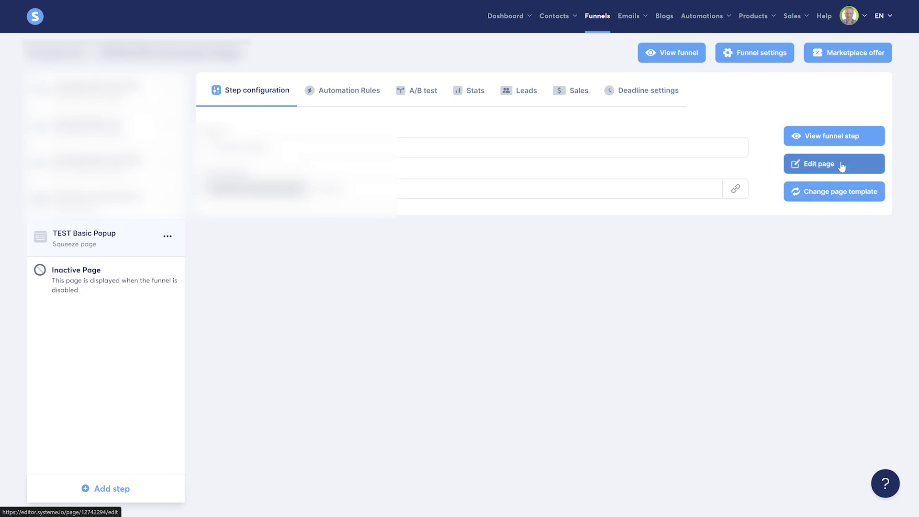
# - Open the hotel page in the editor and show its popup list with Popup №1
pyautogui.click(841, 164)
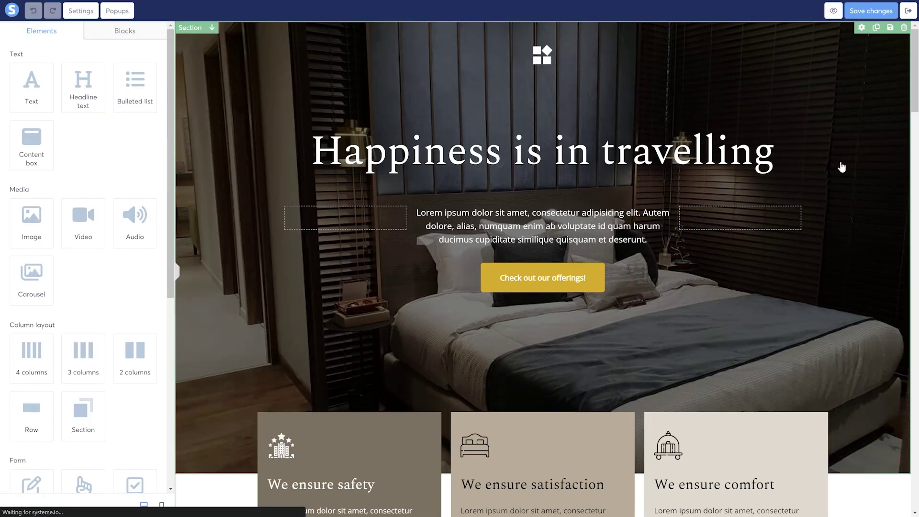
pyautogui.scroll(-15, 841, 167)
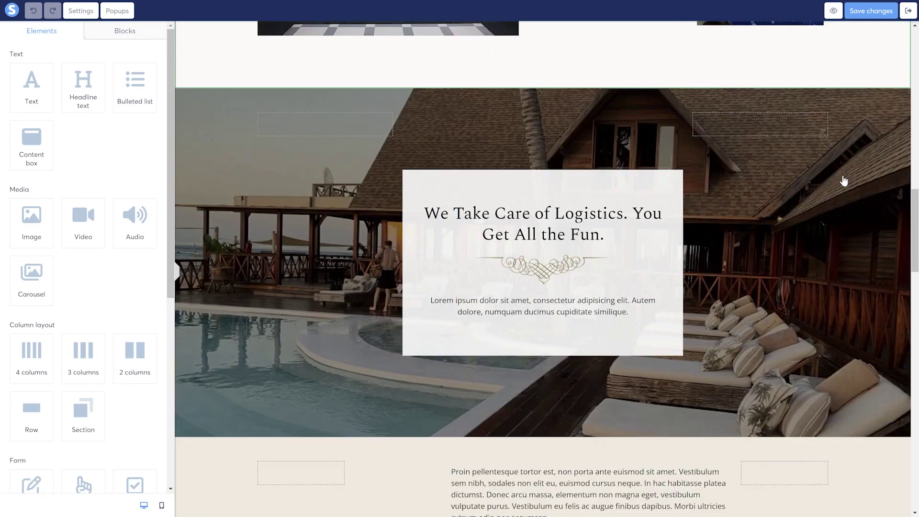
pyautogui.scroll(15, 843, 182)
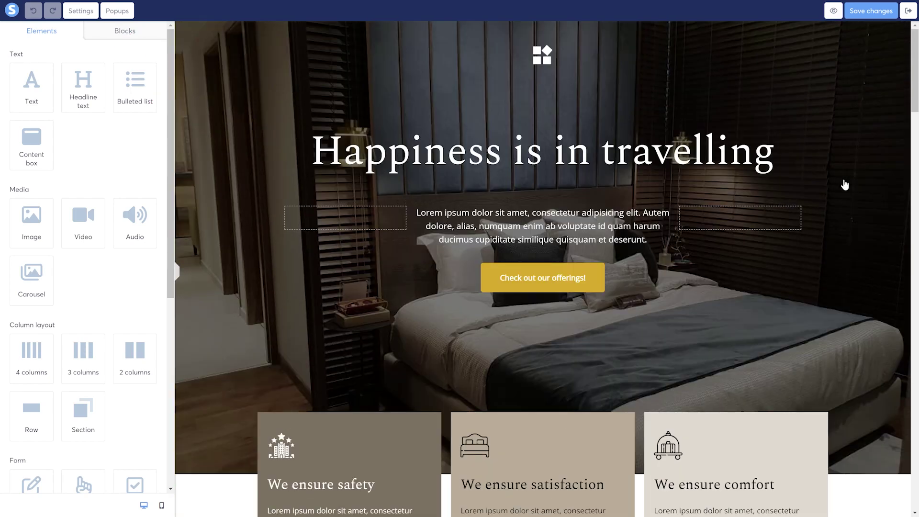
pyautogui.click(119, 14)
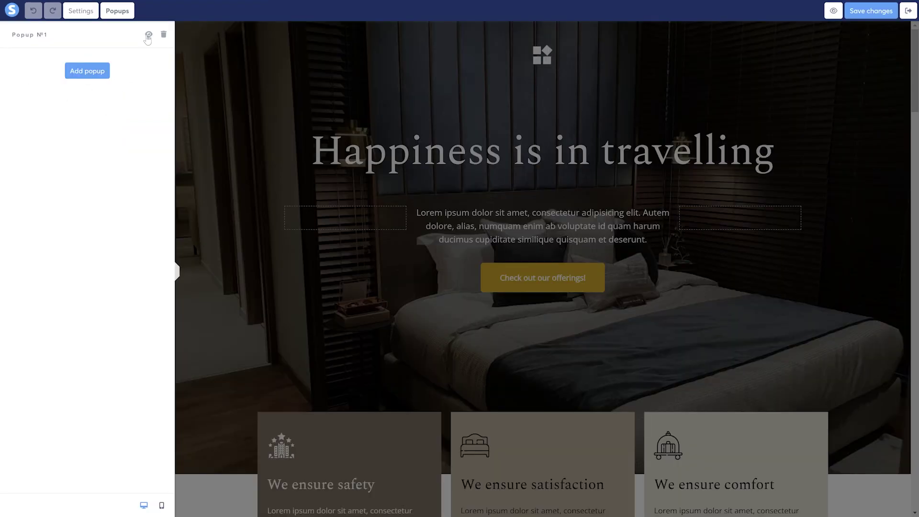
# - Open Popup №1 and look over its form row
pyautogui.click(149, 35)
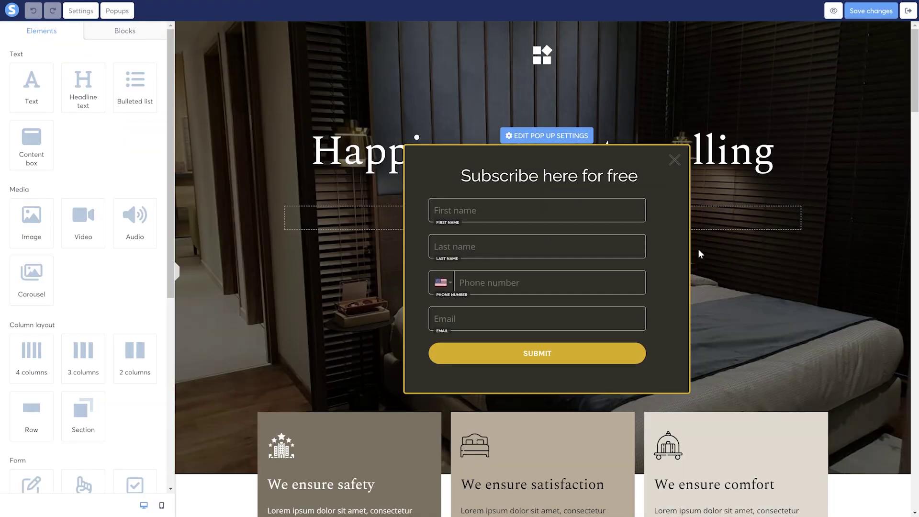
pyautogui.click(687, 308)
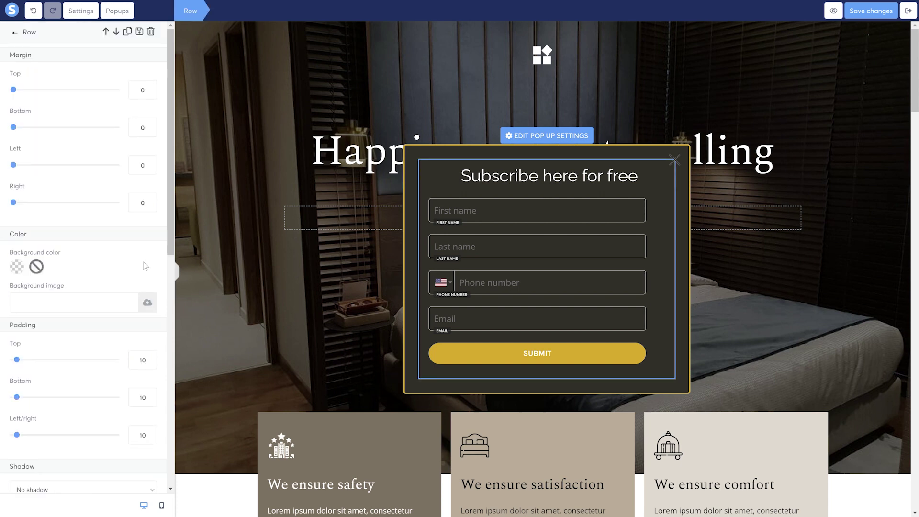
pyautogui.scroll(-2, 172, 275)
pyautogui.moveTo(172, 275); pyautogui.dragTo(179, 458)
pyautogui.click(180, 458)
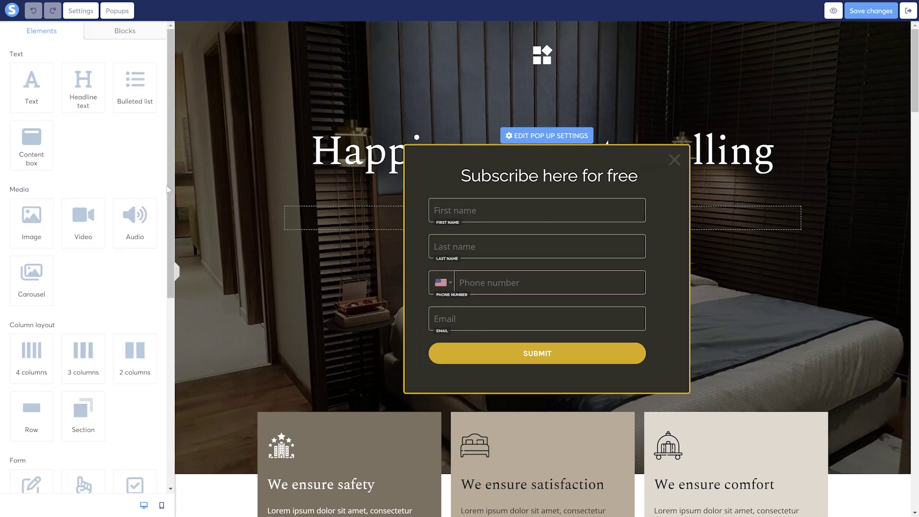
pyautogui.scroll(-7, 168, 162)
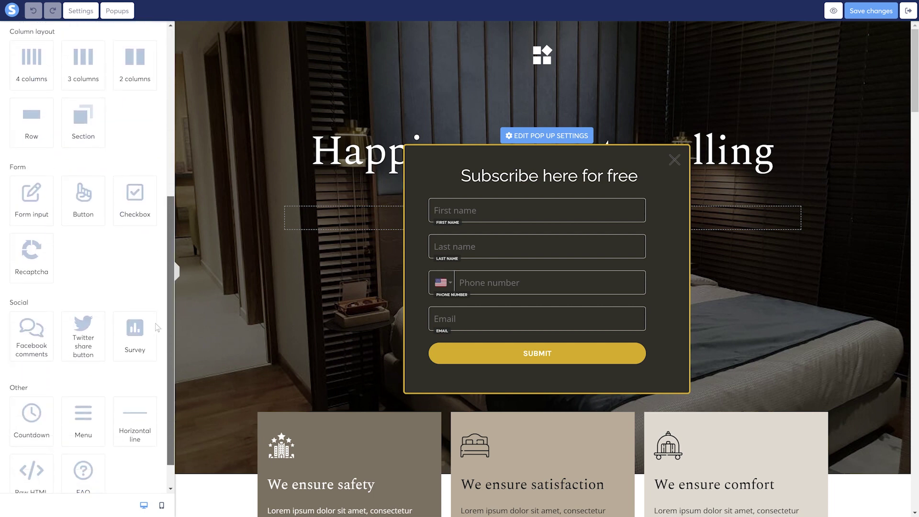
pyautogui.scroll(7, 154, 144)
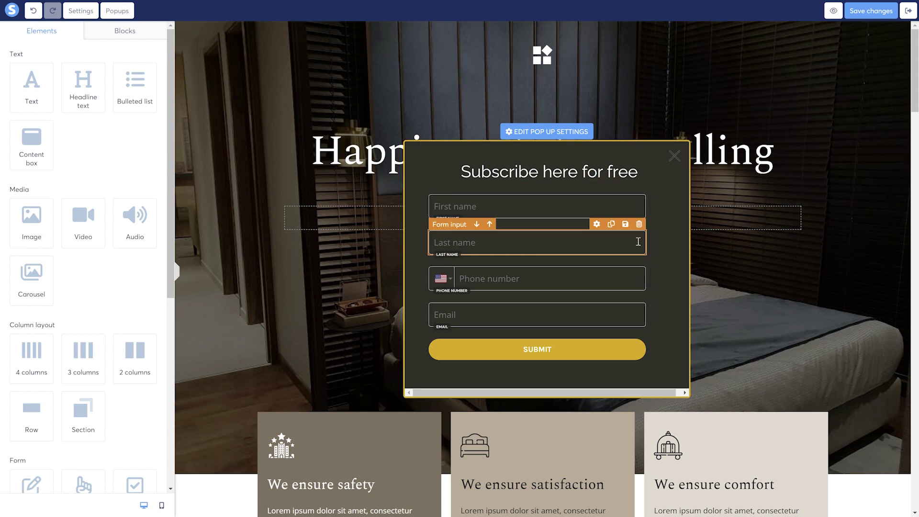
# - Delete the Last name and Phone number fields from the popup form
pyautogui.click(639, 224)
pyautogui.click(500, 49)
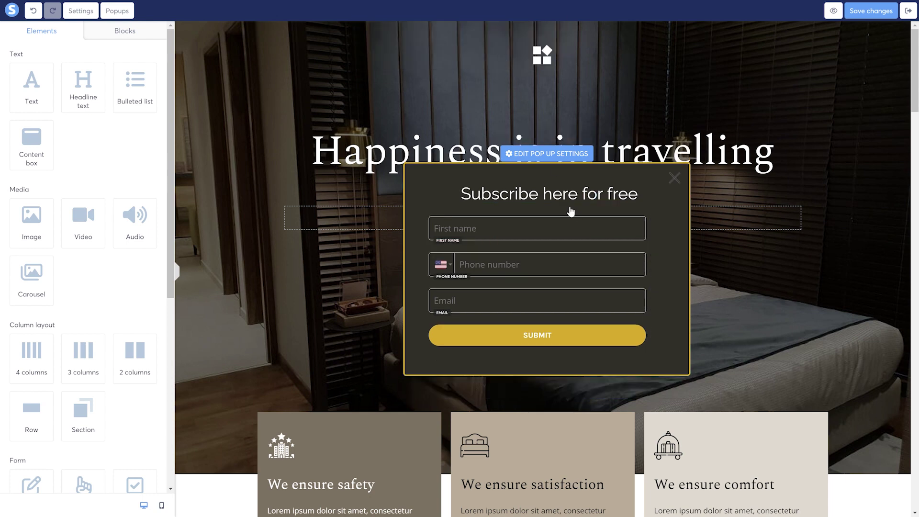
pyautogui.click(639, 242)
pyautogui.click(501, 49)
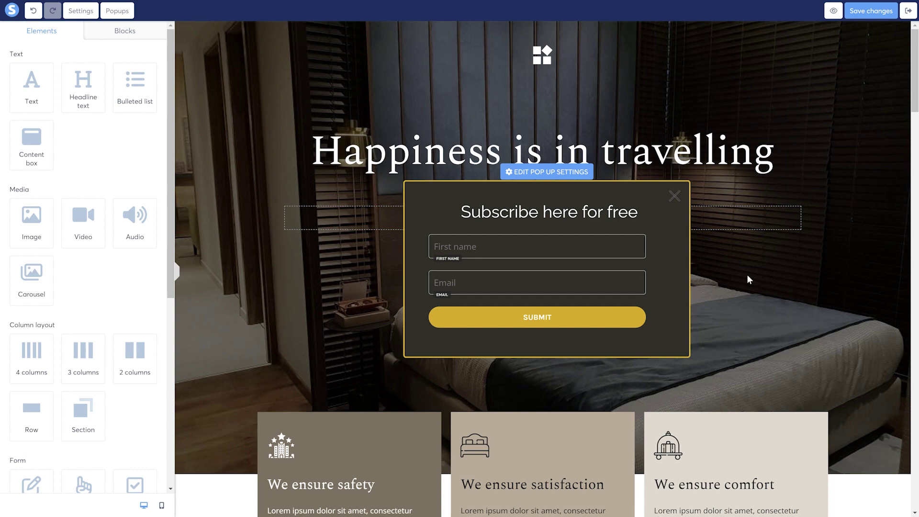
# - Make the SUBMIT button submit the form and redirect to the next step, with double opt-in off
pyautogui.click(532, 318)
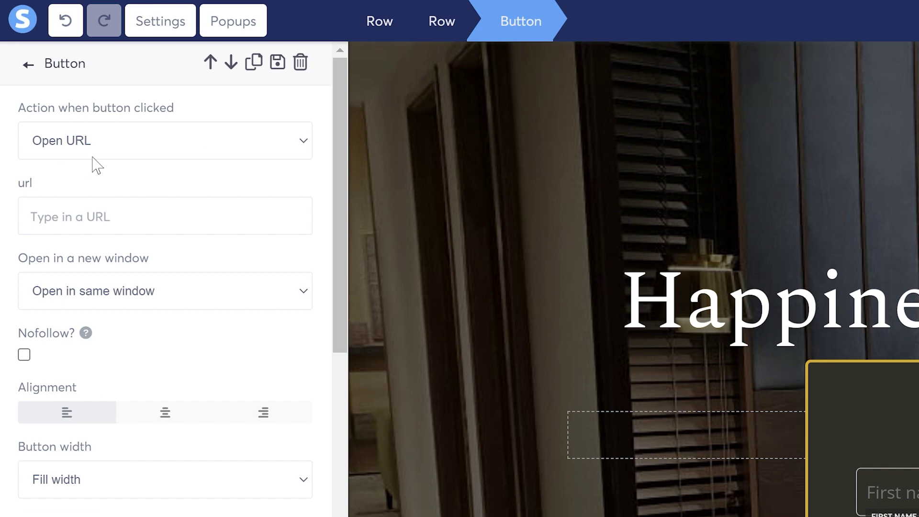
pyautogui.click(303, 144)
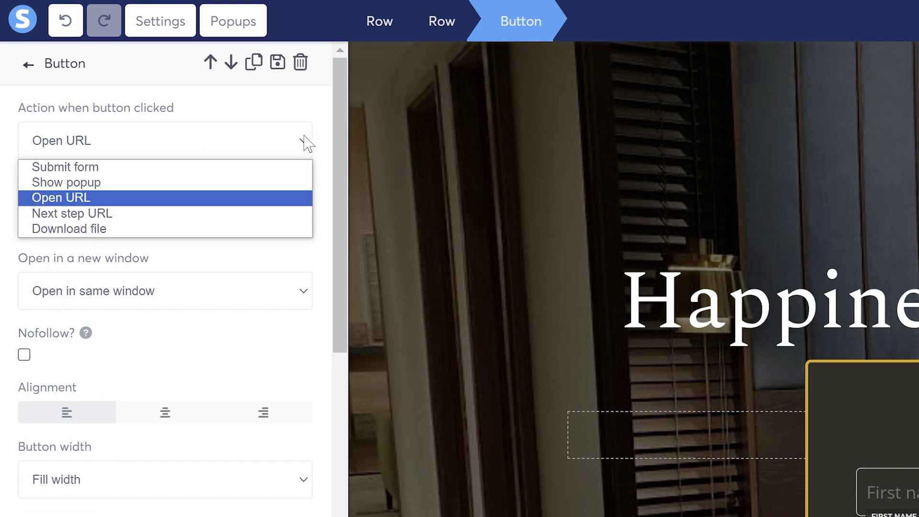
pyautogui.click(78, 168)
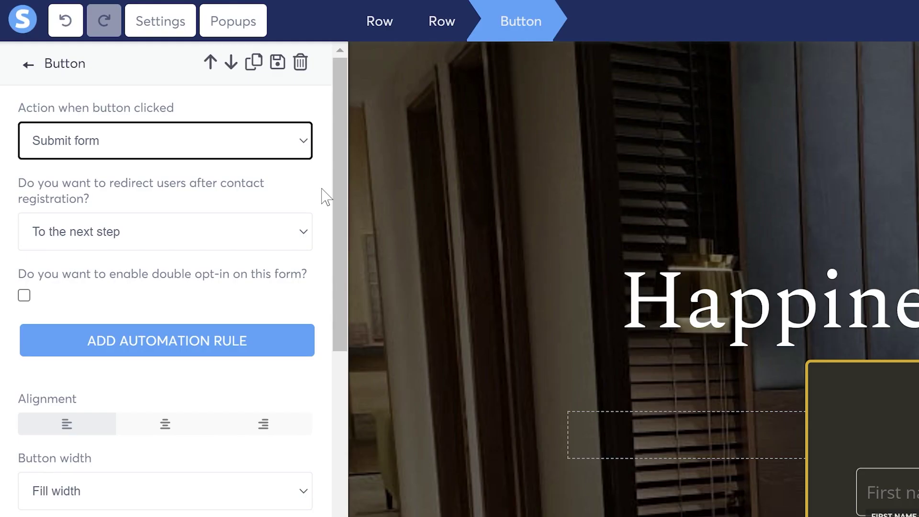
pyautogui.click(307, 237)
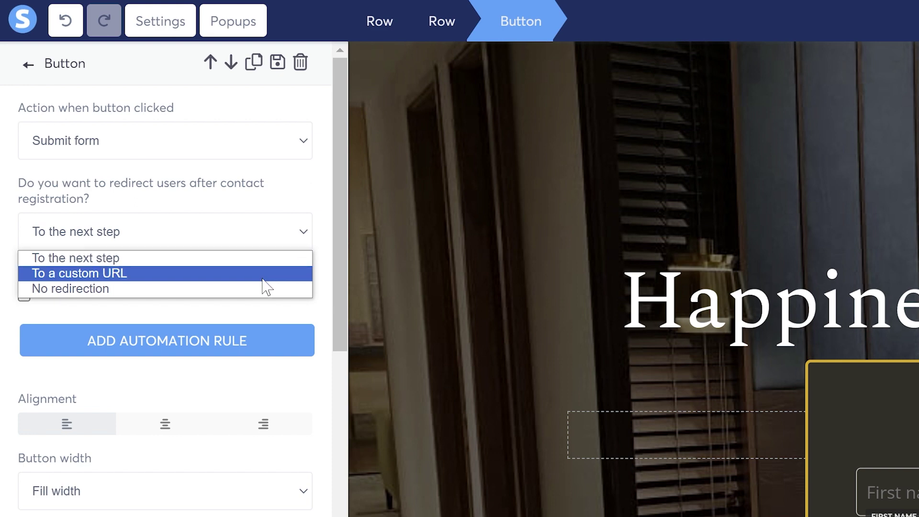
pyautogui.click(334, 278)
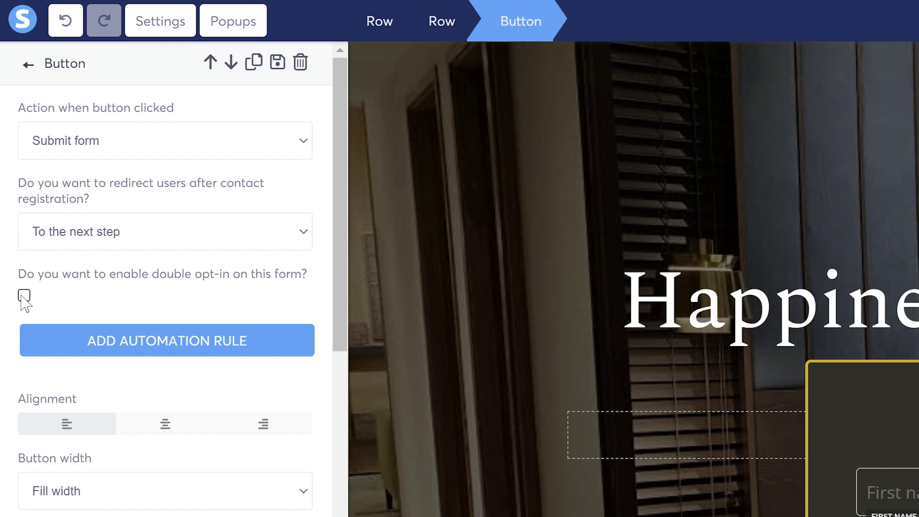
pyautogui.click(24, 295)
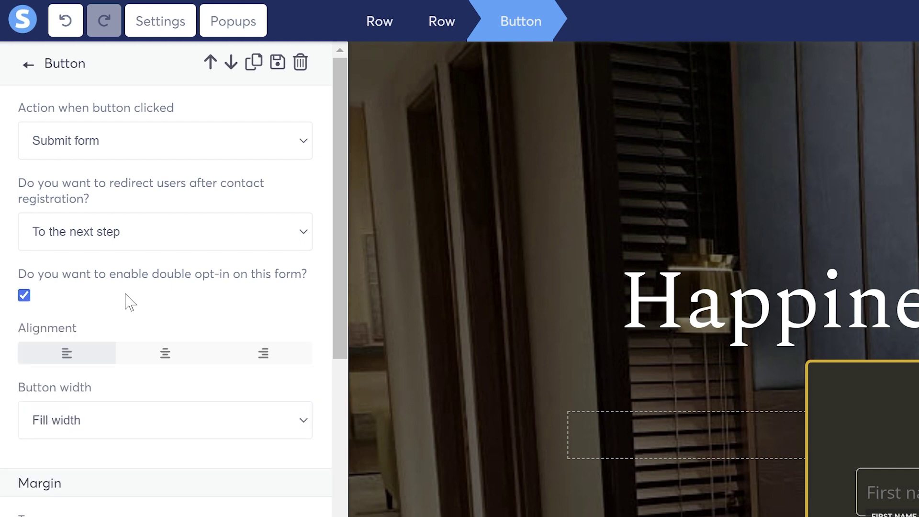
pyautogui.click(24, 295)
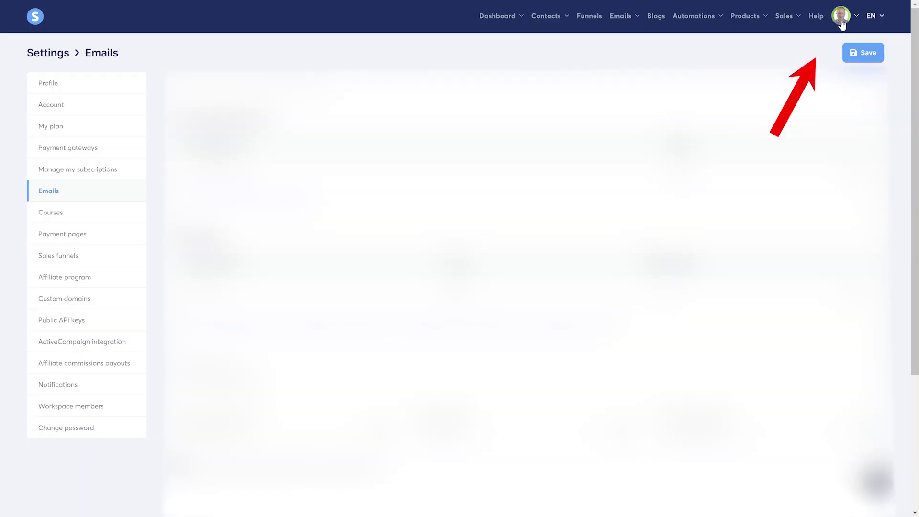
# - Review the Emails section of the account settings
pyautogui.moveTo(841, 23)
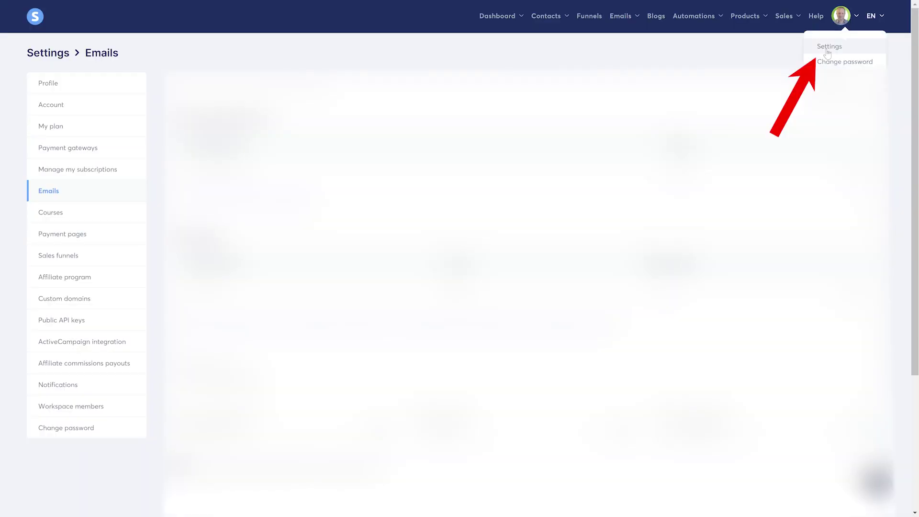
pyautogui.click(829, 45)
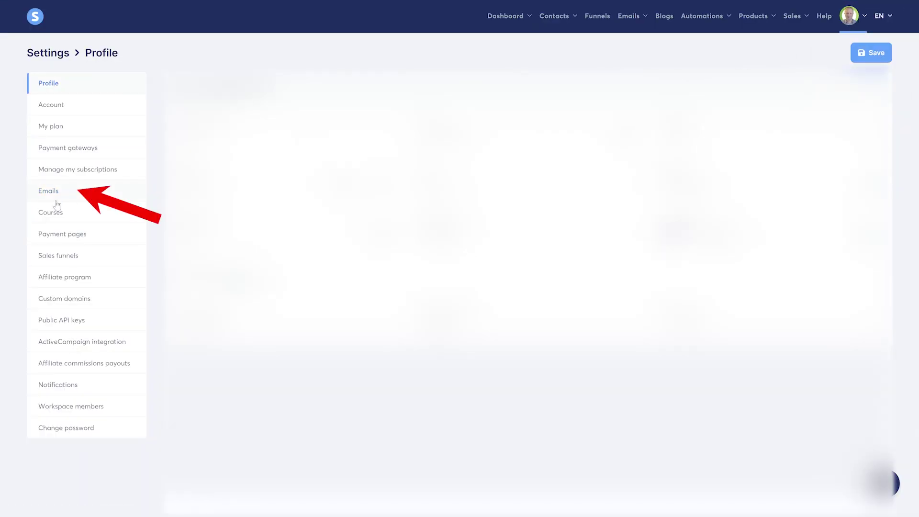
pyautogui.click(53, 192)
pyautogui.scroll(-1, 52, 192)
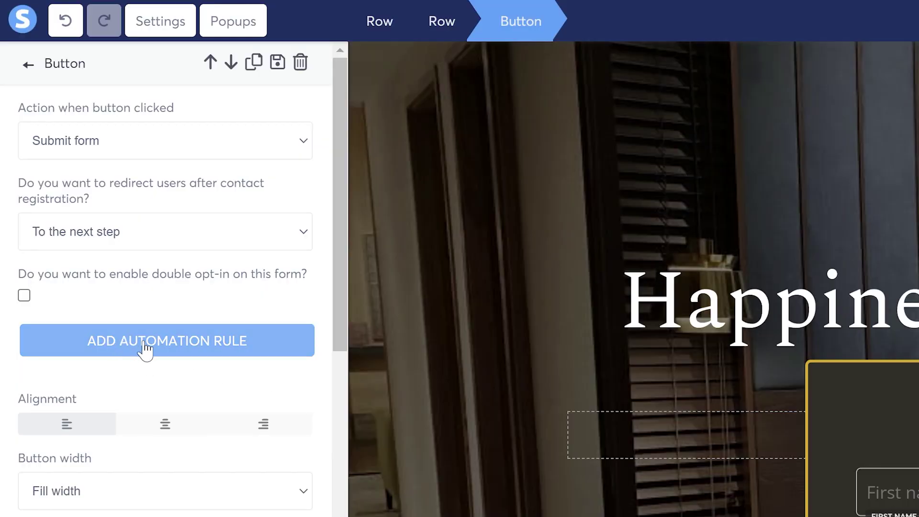
pyautogui.click(148, 349)
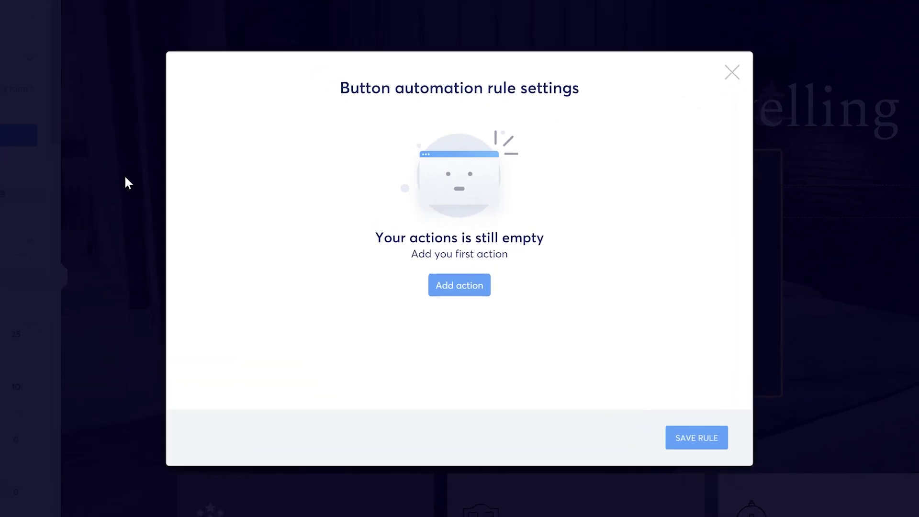
pyautogui.click(477, 292)
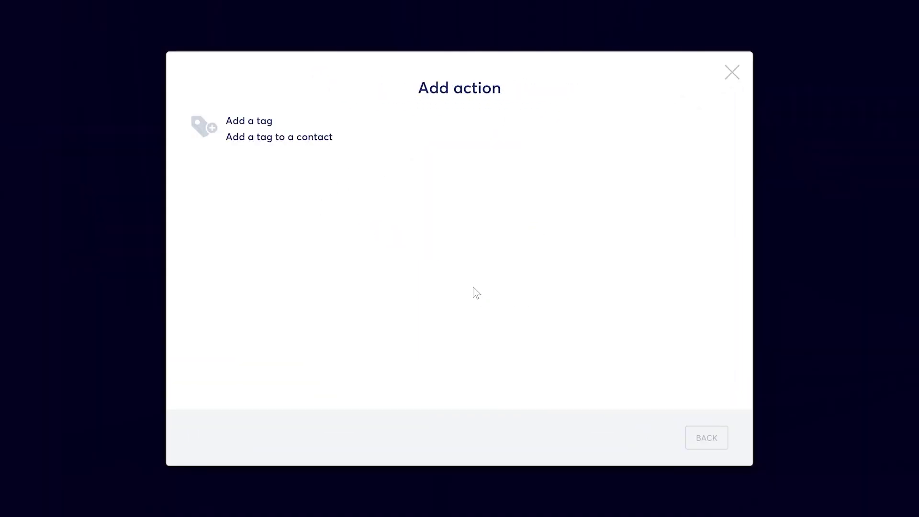
pyautogui.click(255, 125)
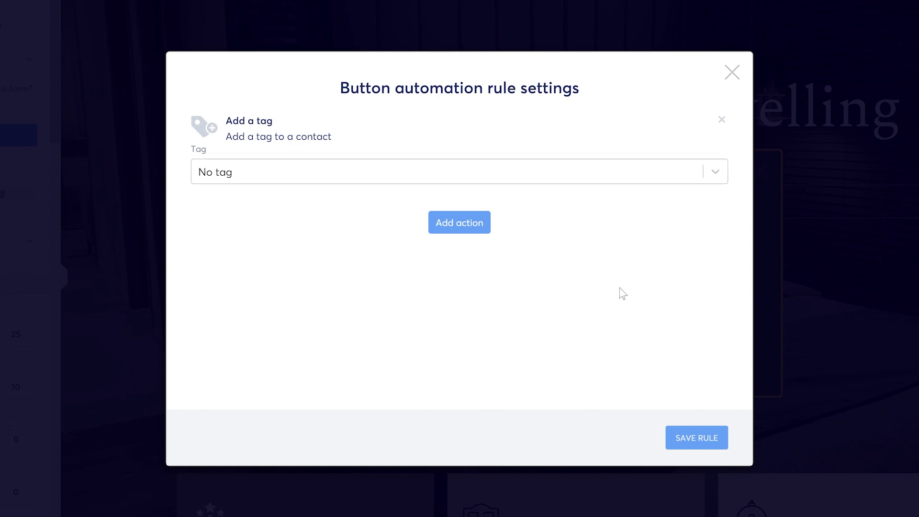
pyautogui.click(731, 72)
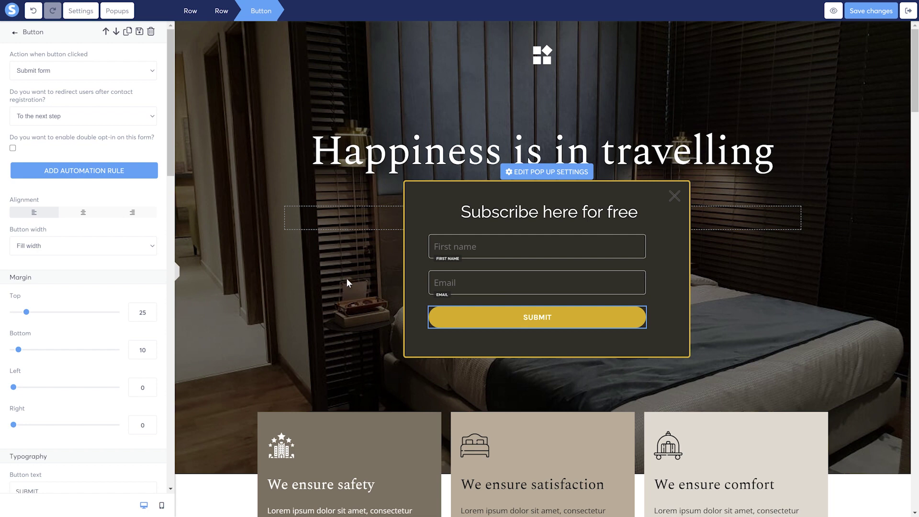
pyautogui.click(553, 173)
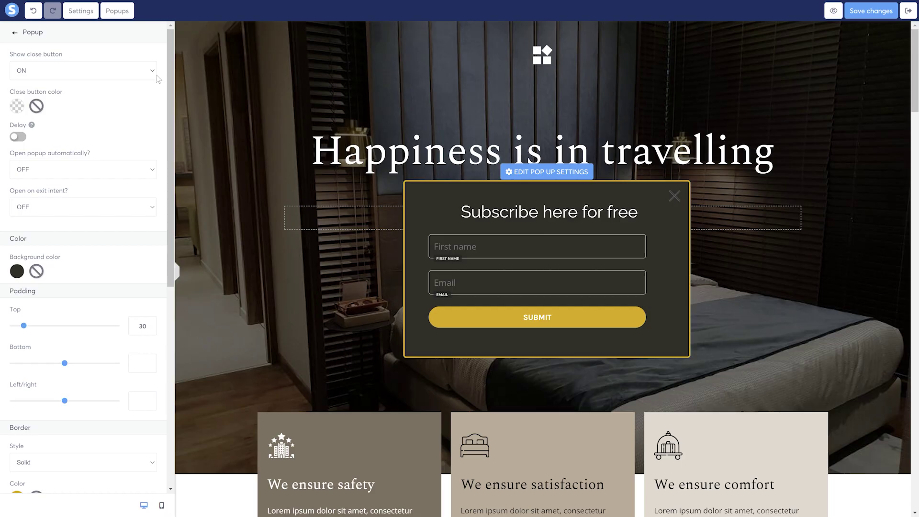
# - Keep the popup's close button shown and colour it red (C91111)
pyautogui.click(301, 141)
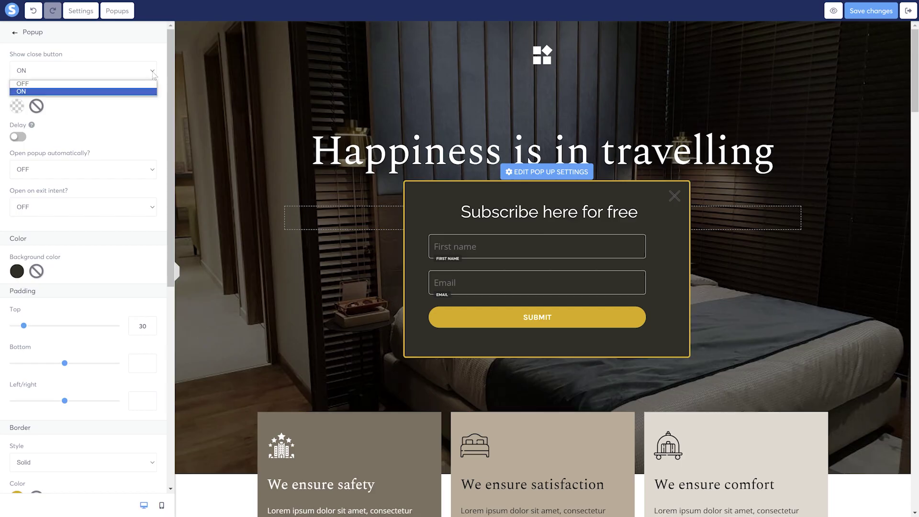
pyautogui.click(149, 84)
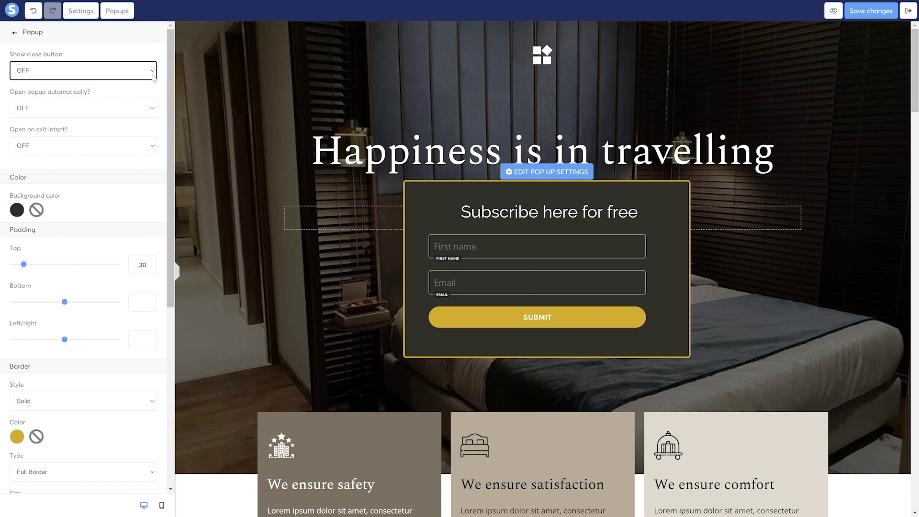
pyautogui.click(152, 71)
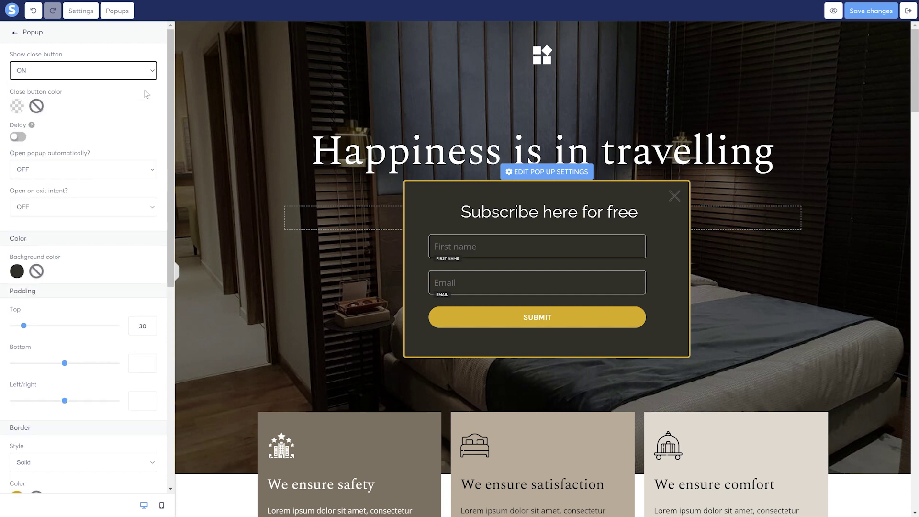
pyautogui.click(17, 106)
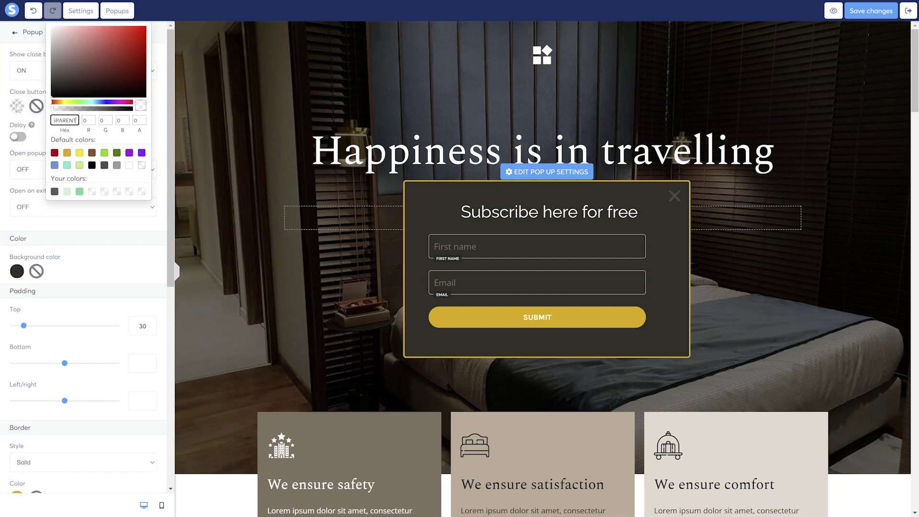
pyautogui.click(138, 41)
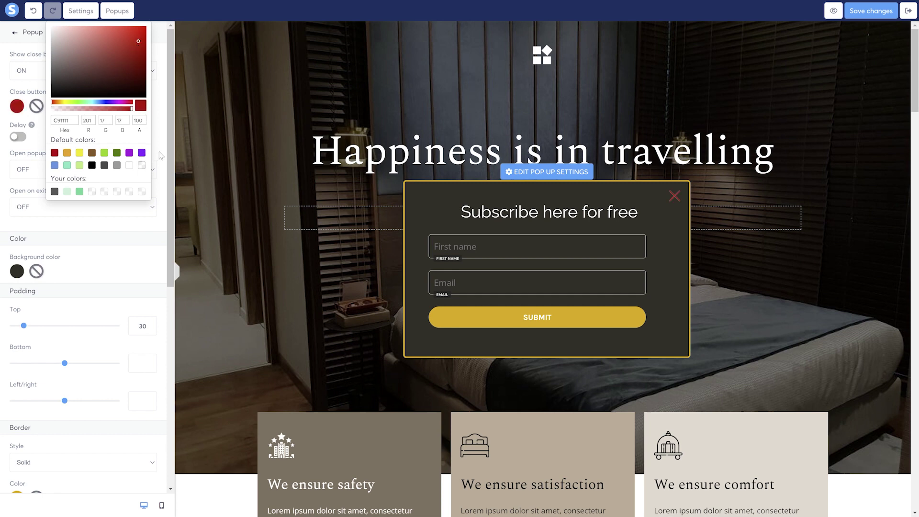
pyautogui.click(434, 190)
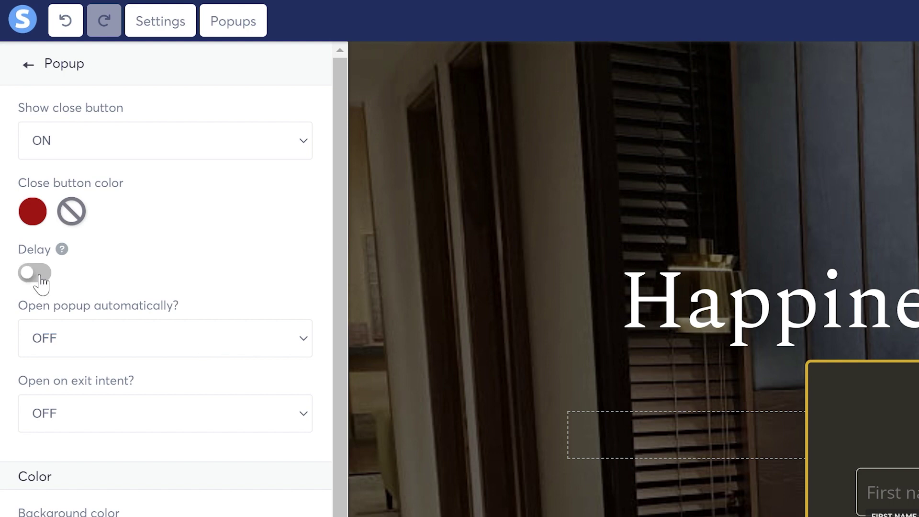
# - Turn on the popup reappearance delay and set the popup to open automatically
pyautogui.click(41, 277)
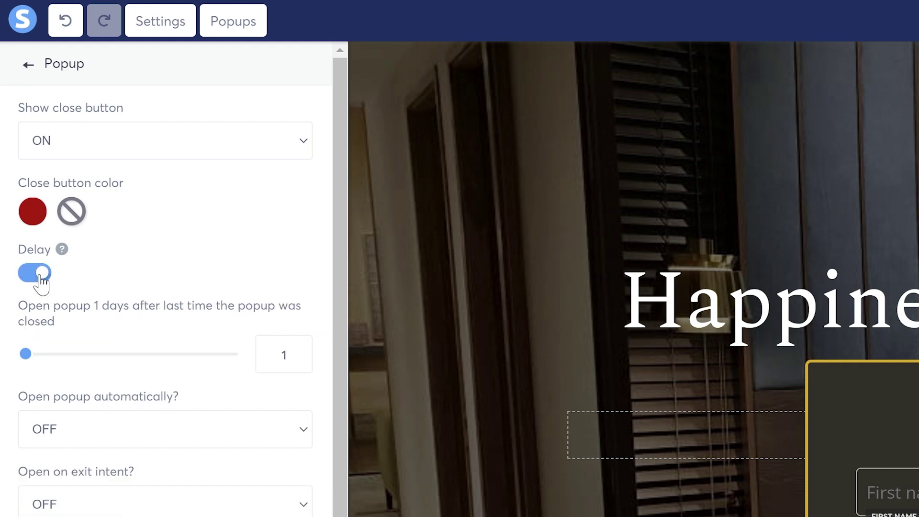
pyautogui.moveTo(62, 250)
pyautogui.moveTo(25, 361)
pyautogui.mouseDown()
pyautogui.moveTo(179, 359)
pyautogui.moveTo(19, 364)
pyautogui.mouseUp()
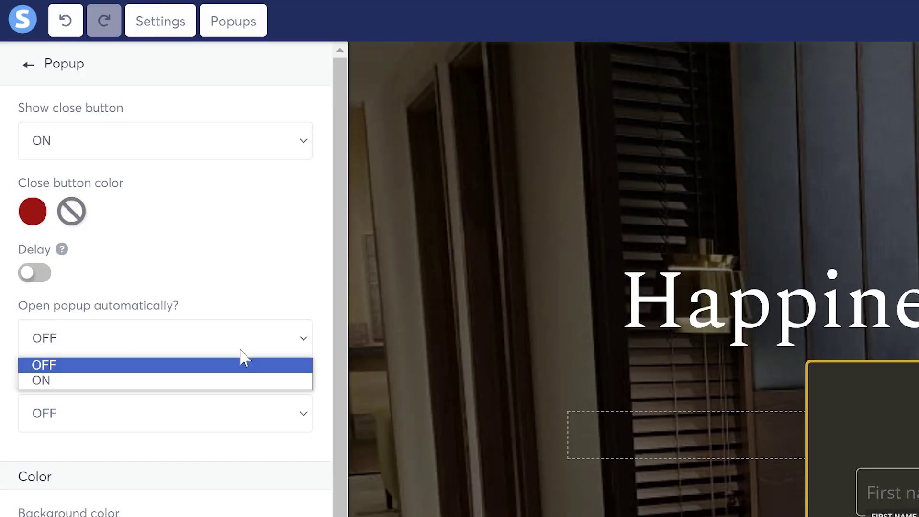
pyautogui.click(228, 381)
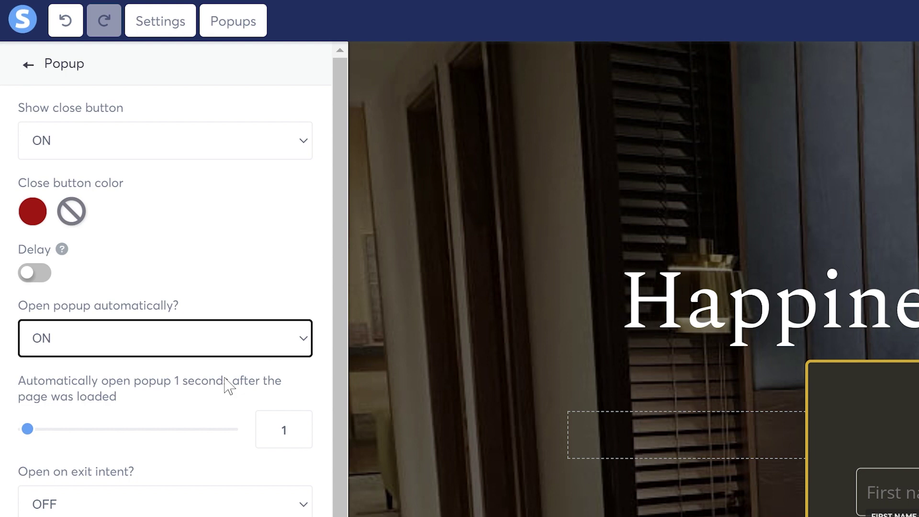
pyautogui.moveTo(30, 432); pyautogui.dragTo(74, 433)
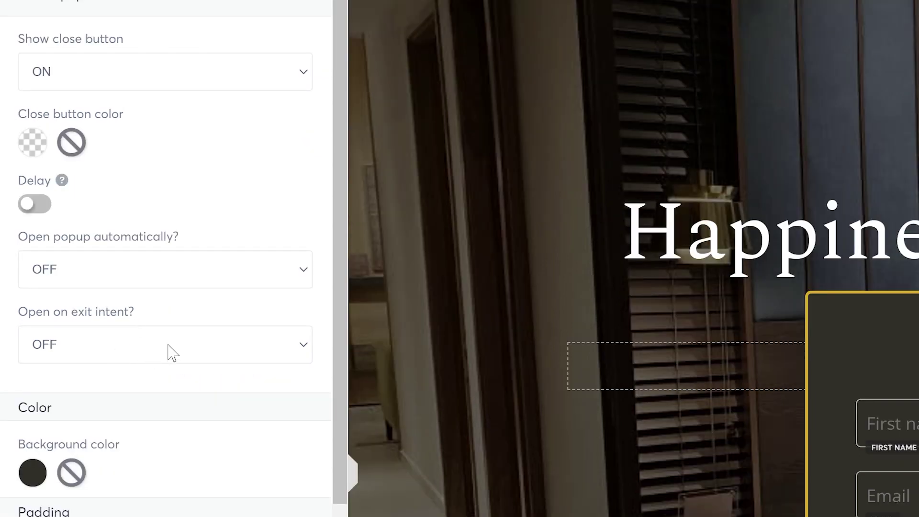
# - Open the popup on exit intent, using a 1-second timer on mobile
pyautogui.click(172, 353)
pyautogui.click(168, 385)
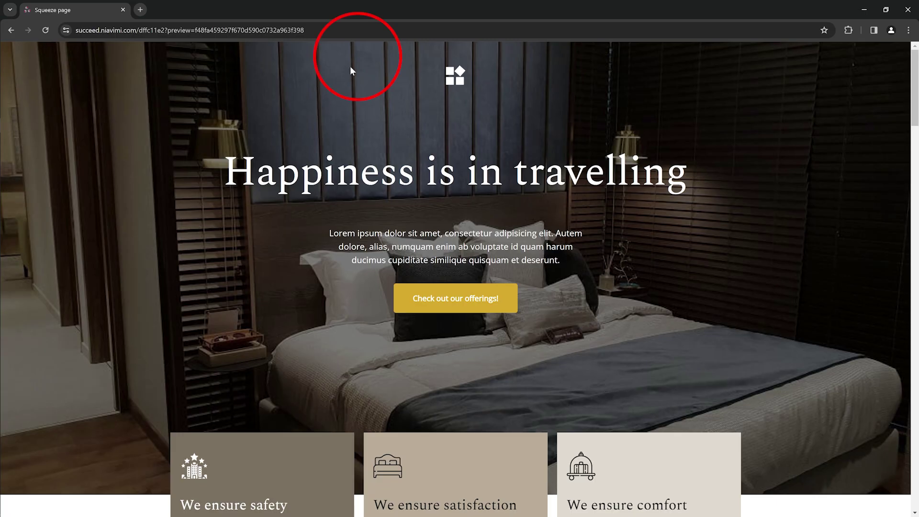
pyautogui.moveTo(371, 34)
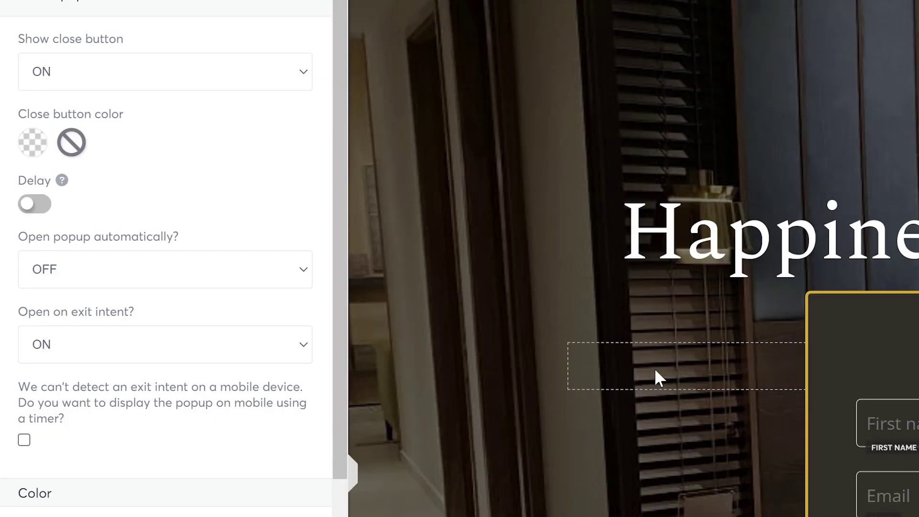
pyautogui.click(24, 439)
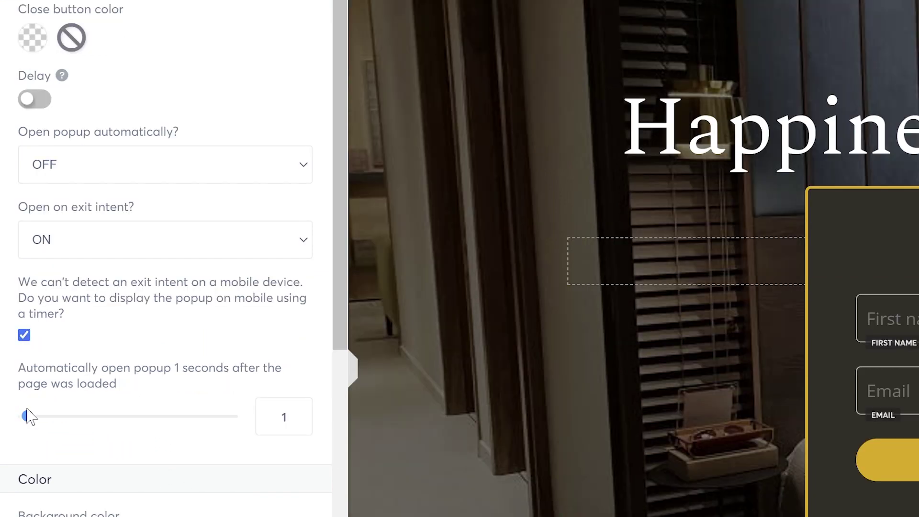
pyautogui.moveTo(27, 420)
pyautogui.mouseDown()
pyautogui.moveTo(45, 420)
pyautogui.moveTo(24, 425)
pyautogui.moveTo(31, 420)
pyautogui.mouseUp()
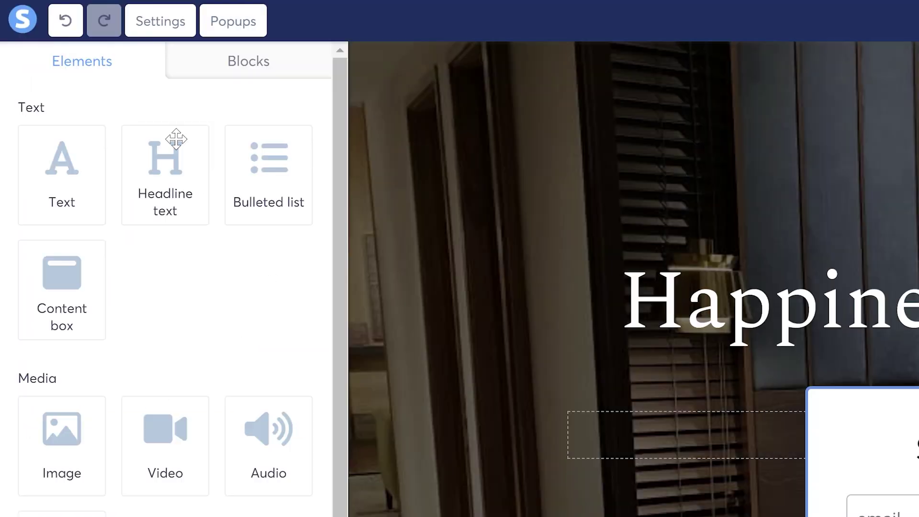
pyautogui.click(225, 28)
# - Add several new popups to the page from the popup list
pyautogui.click(182, 190)
pyautogui.click(220, 27)
pyautogui.click(196, 258)
pyautogui.click(233, 23)
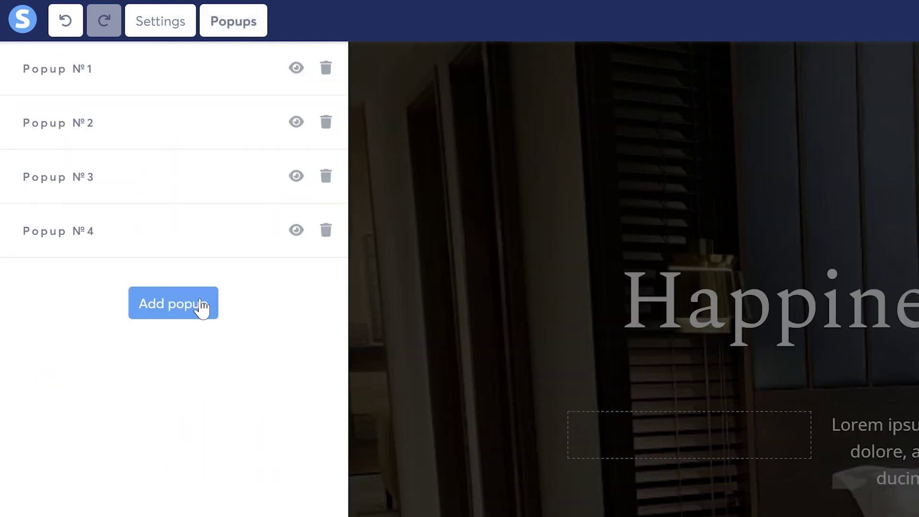
pyautogui.click(198, 307)
pyautogui.click(230, 23)
pyautogui.click(180, 357)
pyautogui.click(224, 21)
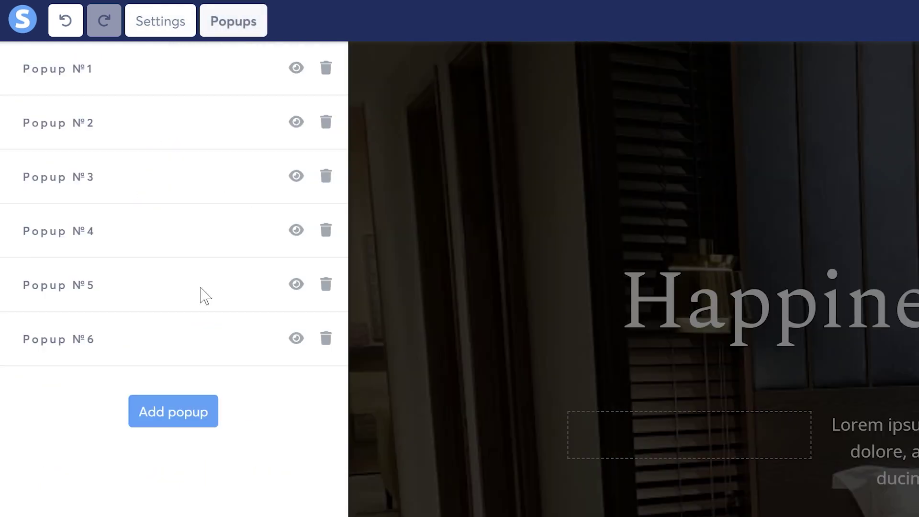
pyautogui.click(192, 412)
pyautogui.click(225, 22)
pyautogui.click(161, 472)
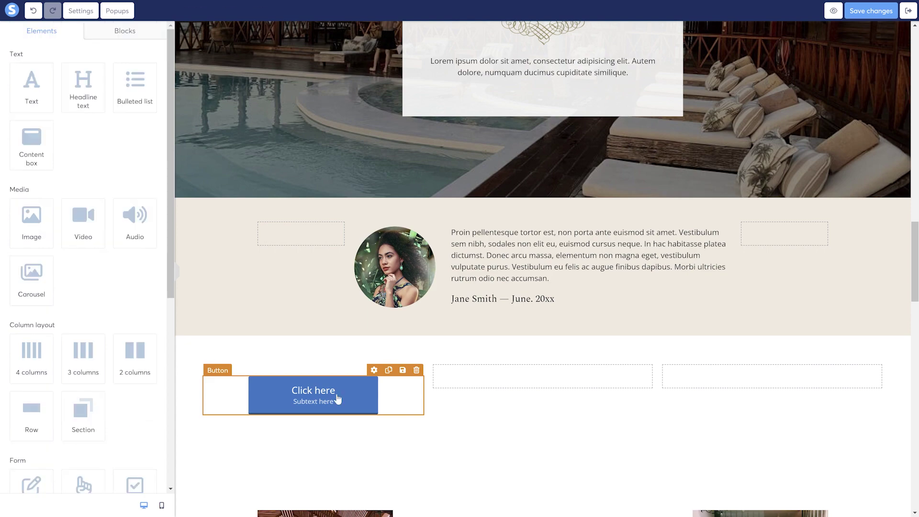
pyautogui.click(365, 402)
# - Make the first button show Popup №1 and label it 'Product 1'
pyautogui.click(180, 139)
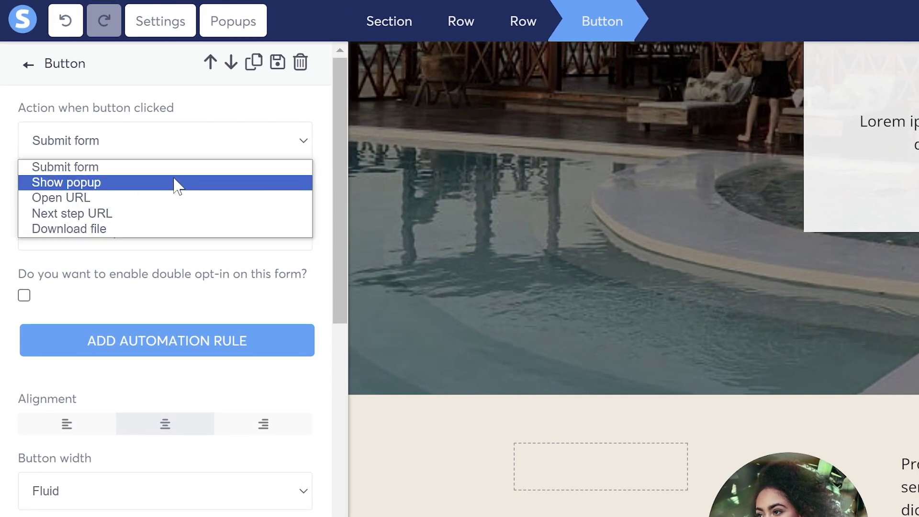
pyautogui.click(260, 184)
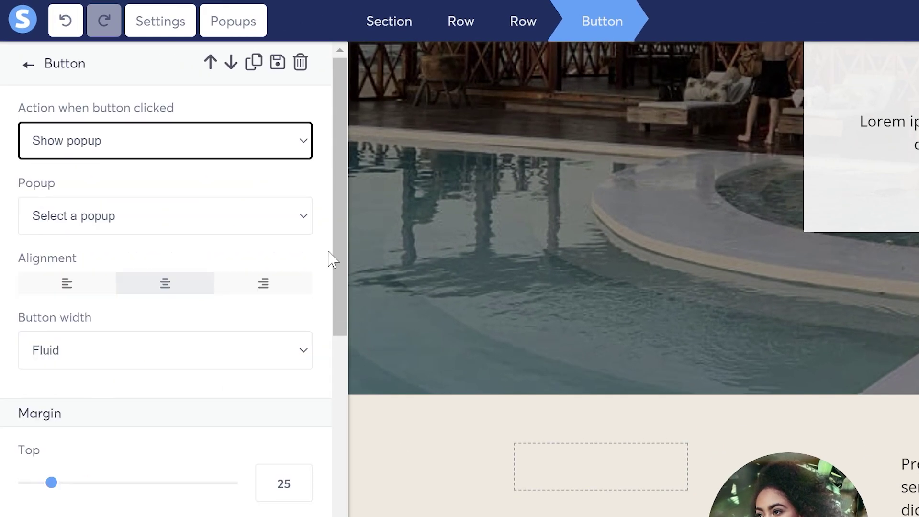
pyautogui.click(248, 216)
pyautogui.click(180, 261)
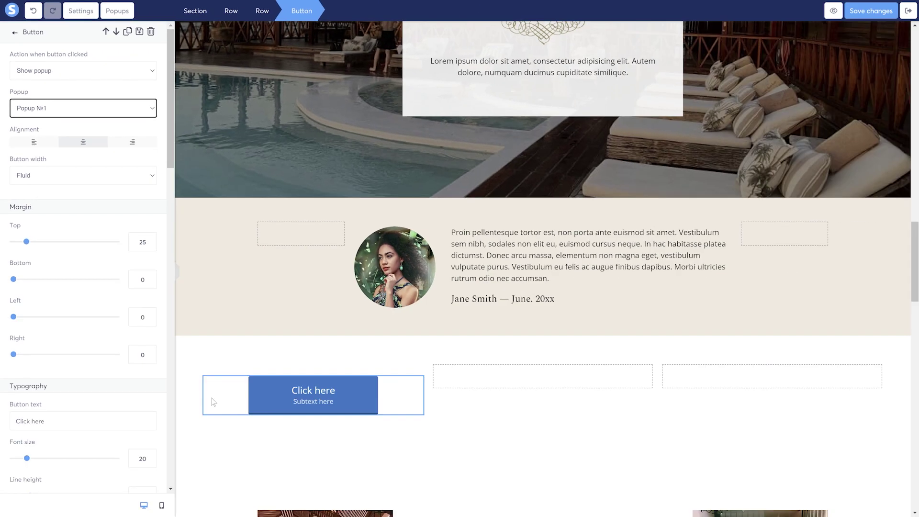
pyautogui.doubleClick(132, 417)
pyautogui.press('BackSpace')
pyautogui.press('BackSpace')
pyautogui.press('BackSpace')
pyautogui.press('BackSpace')
pyautogui.press('BackSpace')
pyautogui.press('BackSpace')
pyautogui.press('BackSpace')
pyautogui.write('Produ')
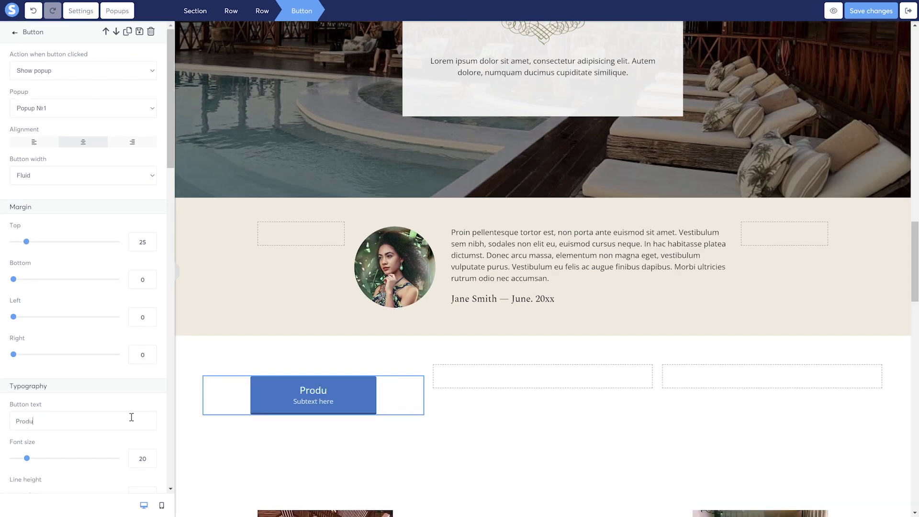
pyautogui.write('ct 1')
pyautogui.click(399, 407)
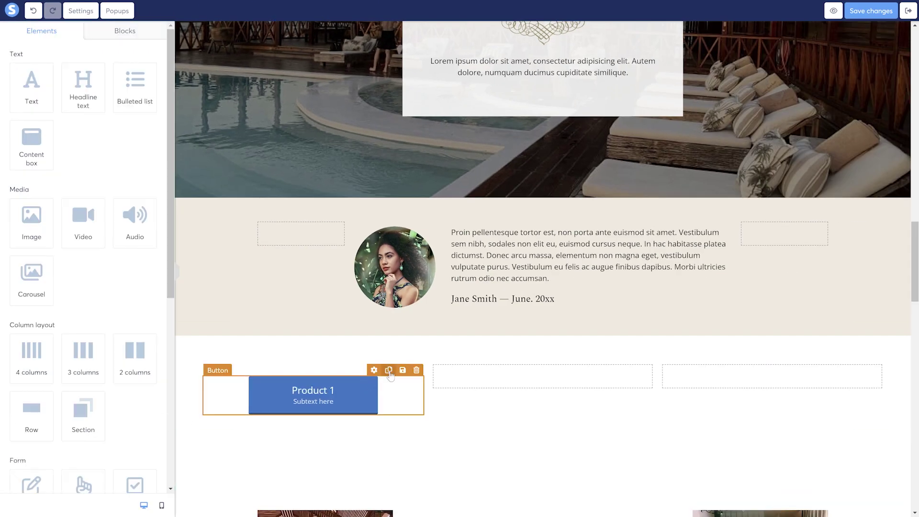
# - Duplicate the Product 1 button into columns 2 and 3, linking the third to Popup №3
pyautogui.doubleClick(388, 370)
pyautogui.moveTo(313, 493); pyautogui.dragTo(536, 392)
pyautogui.moveTo(313, 445); pyautogui.dragTo(802, 385)
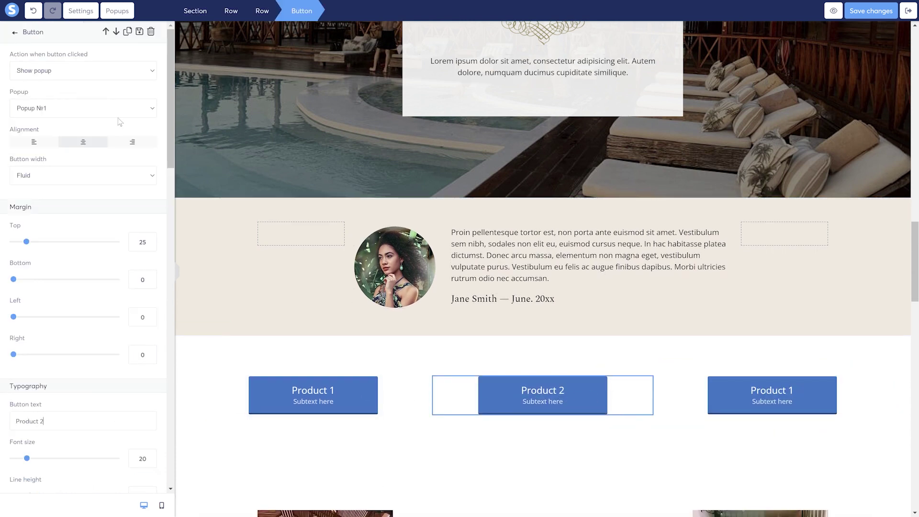
pyautogui.click(120, 108)
pyautogui.click(48, 129)
pyautogui.click(766, 397)
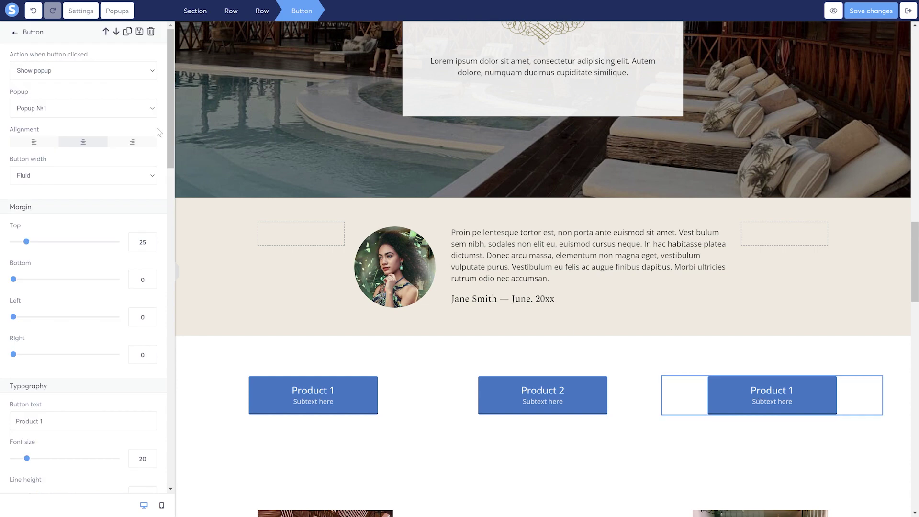
pyautogui.click(139, 108)
pyautogui.click(72, 146)
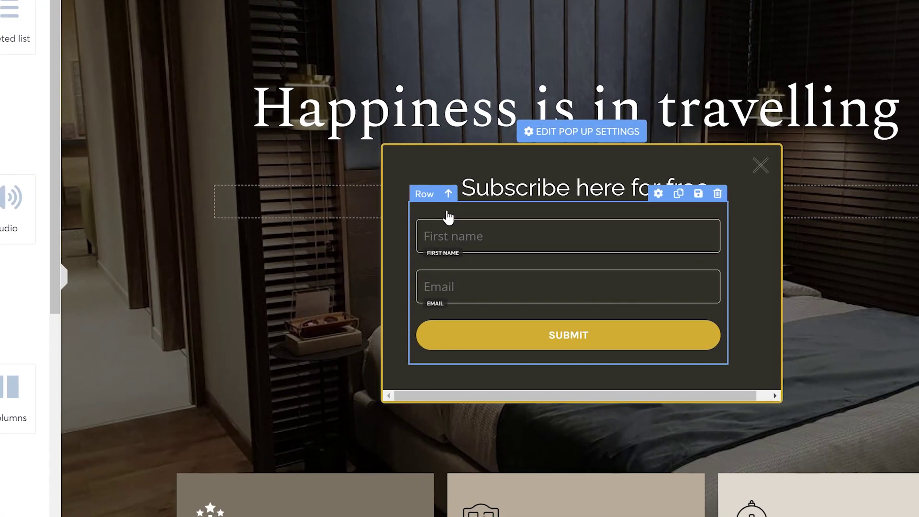
# - Select the popup's form row and start saving it as a named block
pyautogui.click(447, 217)
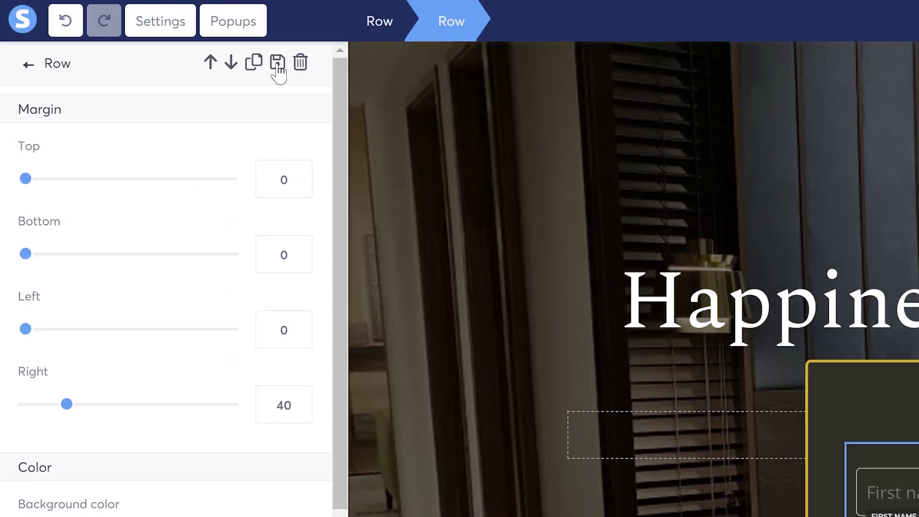
pyautogui.click(277, 64)
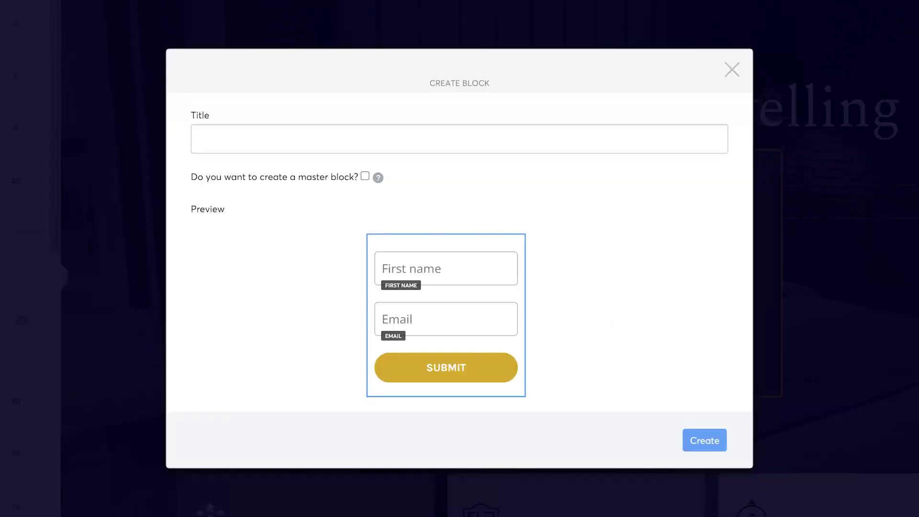
pyautogui.click(358, 144)
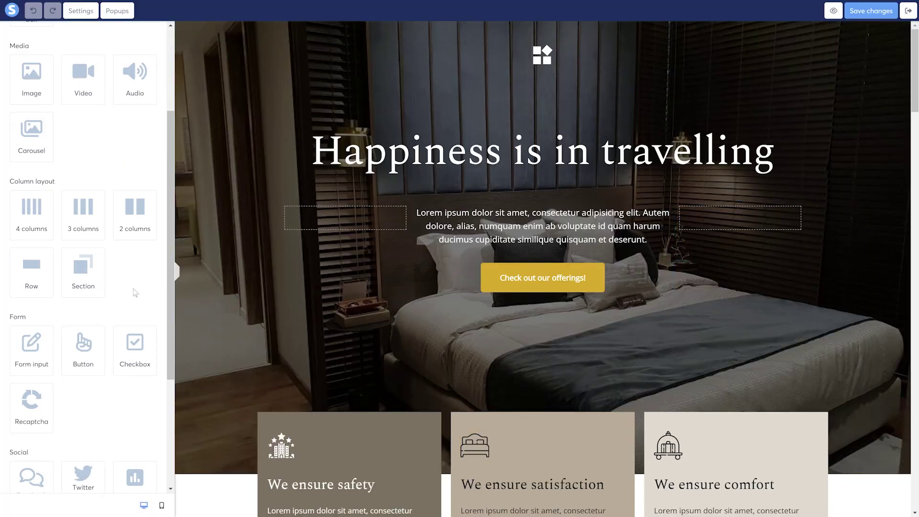
# - Add two form inputs under the hero intro text, set to First name and Email
pyautogui.moveTo(38, 318); pyautogui.dragTo(546, 291)
pyautogui.click(83, 70)
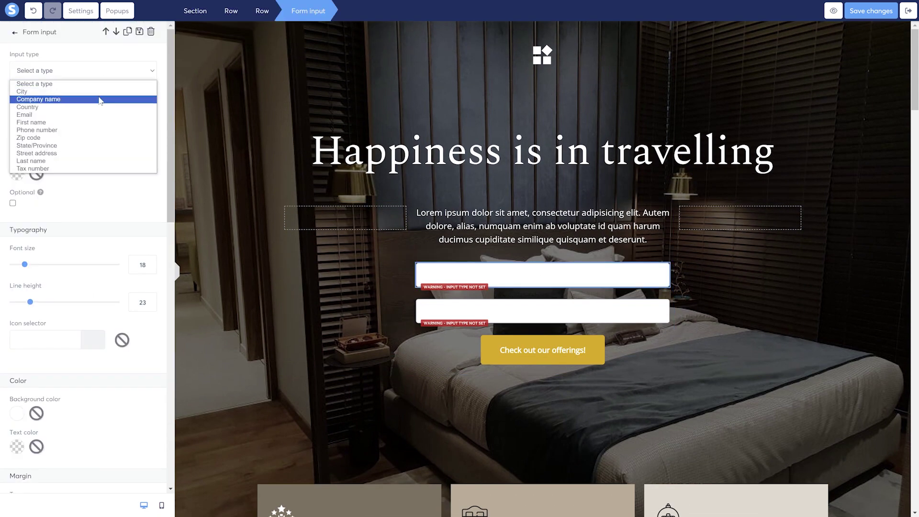
pyautogui.press('Escape')
pyautogui.click(515, 308)
pyautogui.click(82, 71)
pyautogui.click(147, 147)
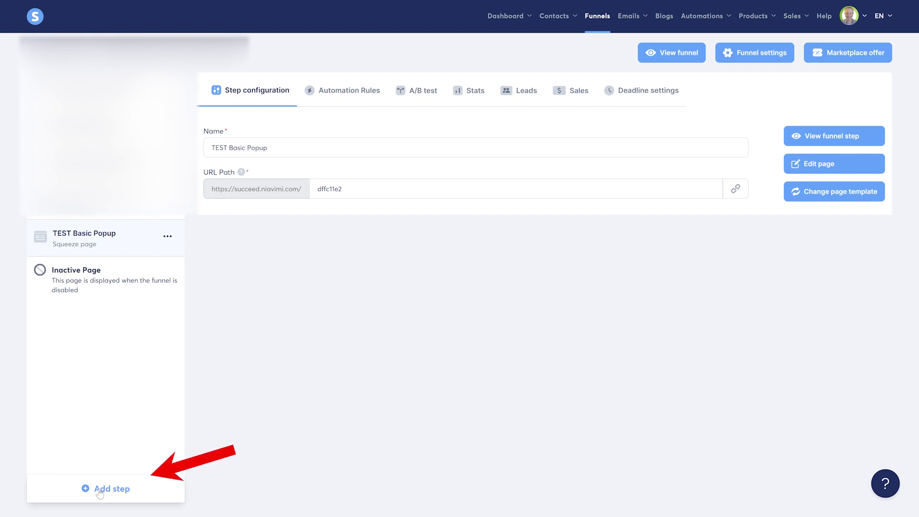
# - Create the inline form step 'TEST Inline Form' using the purple newsletter template
pyautogui.click(100, 491)
pyautogui.click(356, 242)
pyautogui.write('TEST Inline Form')
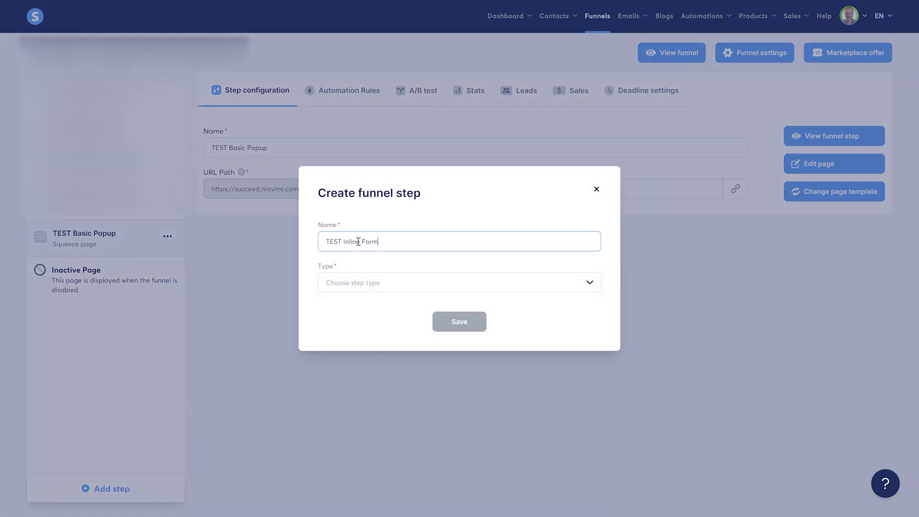
pyautogui.click(453, 289)
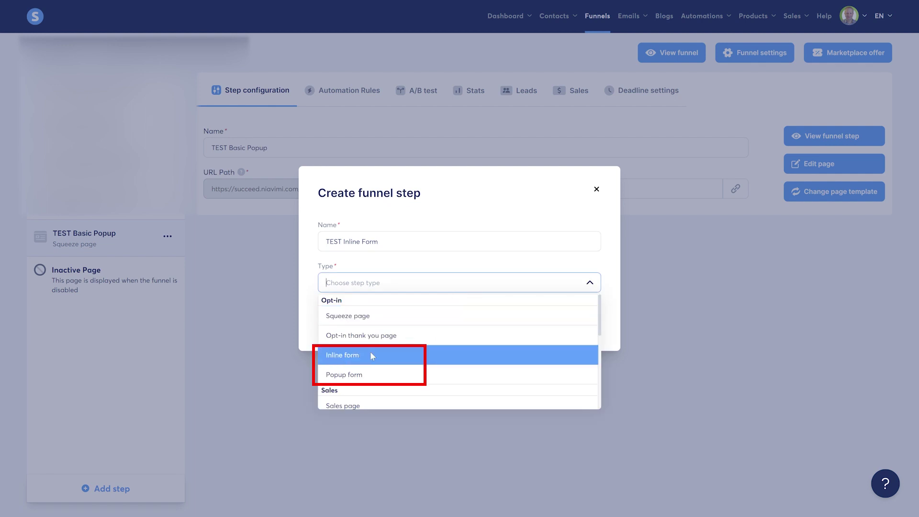
pyautogui.click(389, 360)
pyautogui.click(459, 320)
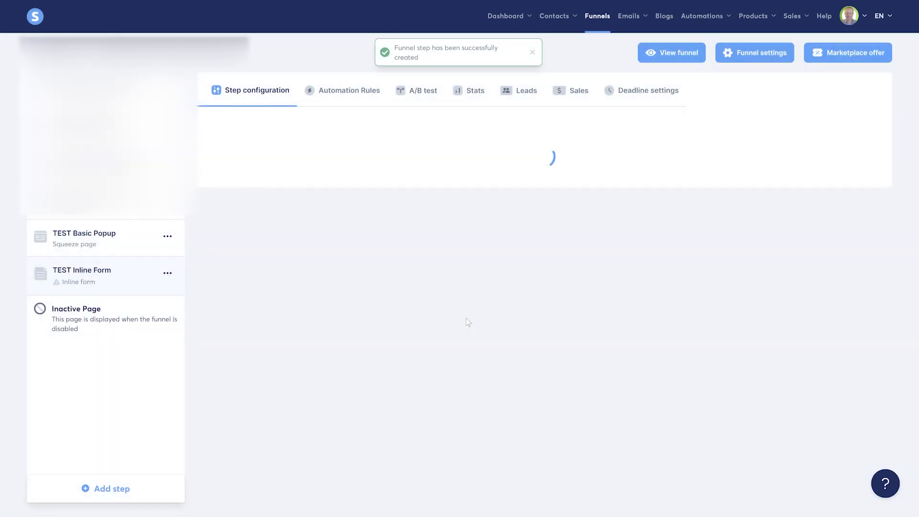
pyautogui.scroll(-1, 622, 279)
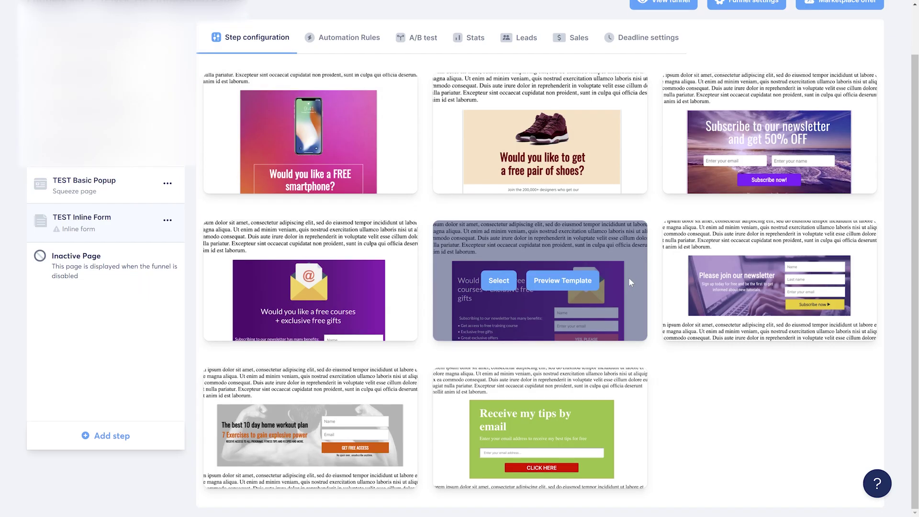
pyautogui.scroll(1, 636, 298)
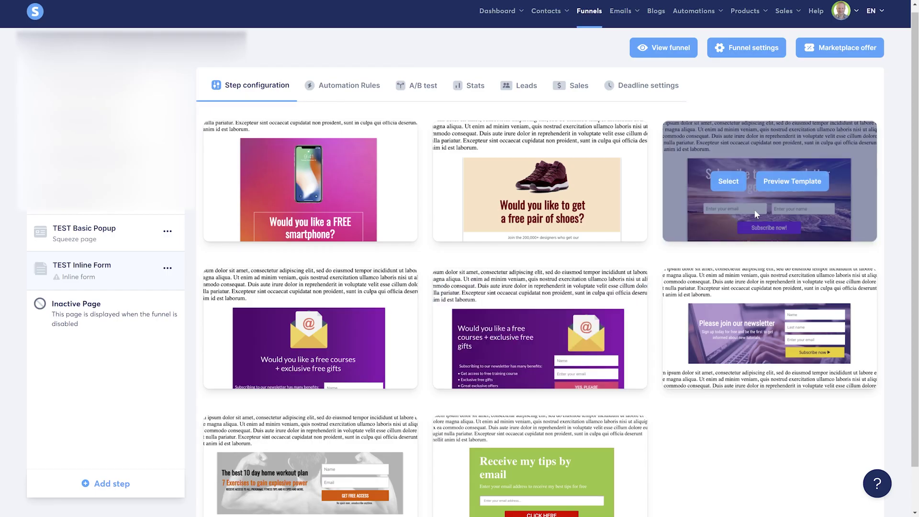
pyautogui.click(728, 182)
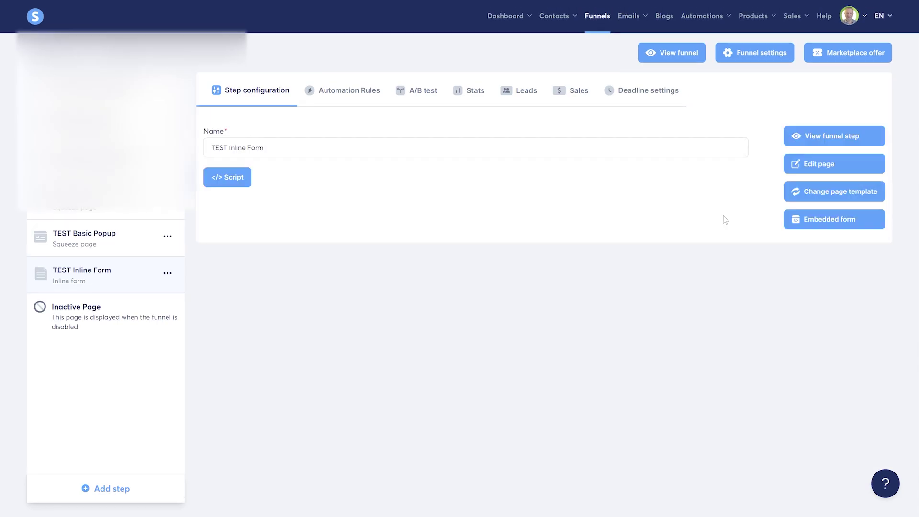
# - Create the popup form step 'TEST Popup Form' and apply a template to it
pyautogui.click(96, 495)
pyautogui.click(390, 240)
pyautogui.write('TEST Popup Form')
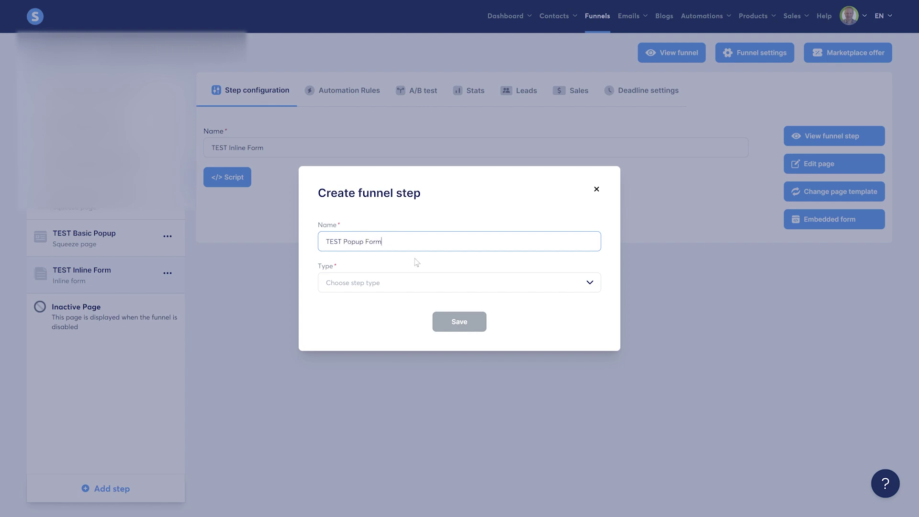
pyautogui.click(424, 282)
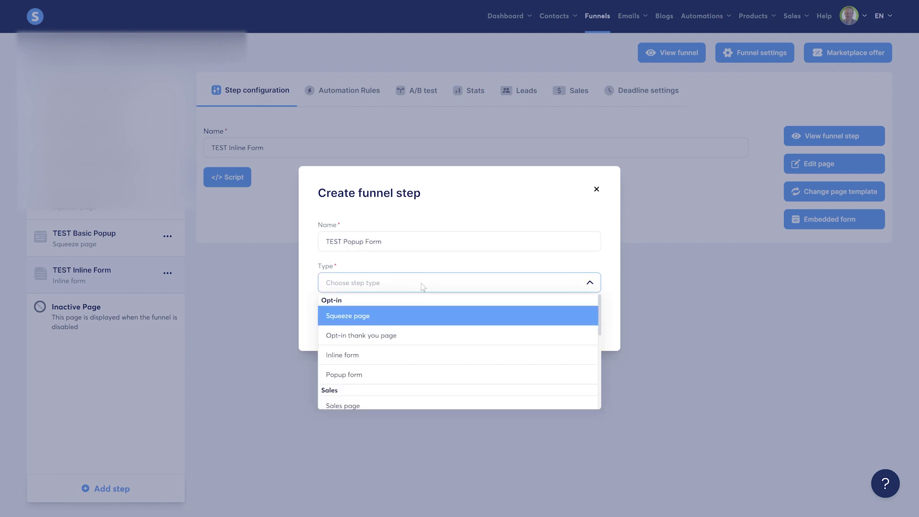
pyautogui.click(401, 375)
pyautogui.click(459, 321)
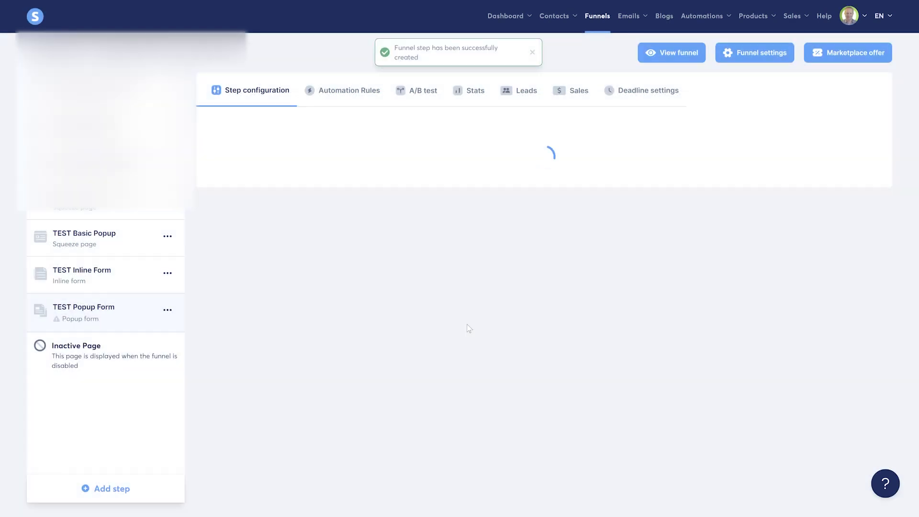
pyautogui.scroll(-2, 659, 346)
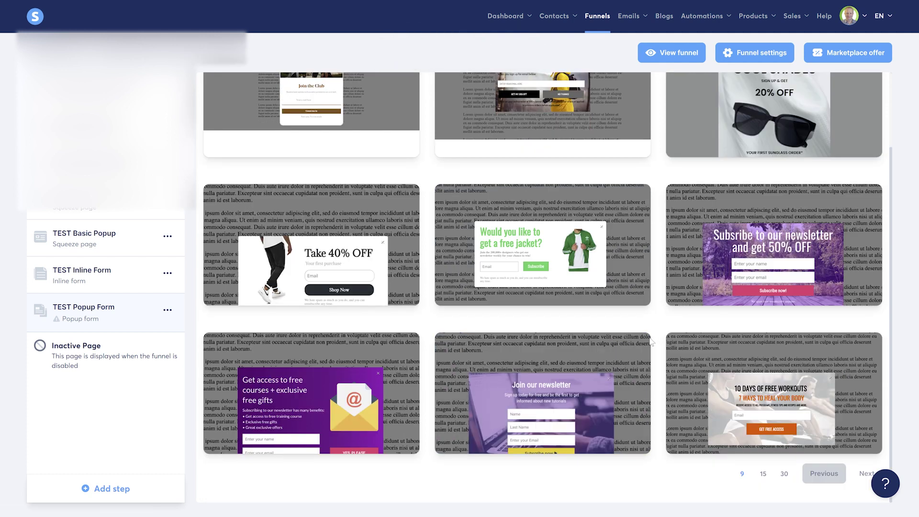
pyautogui.click(729, 248)
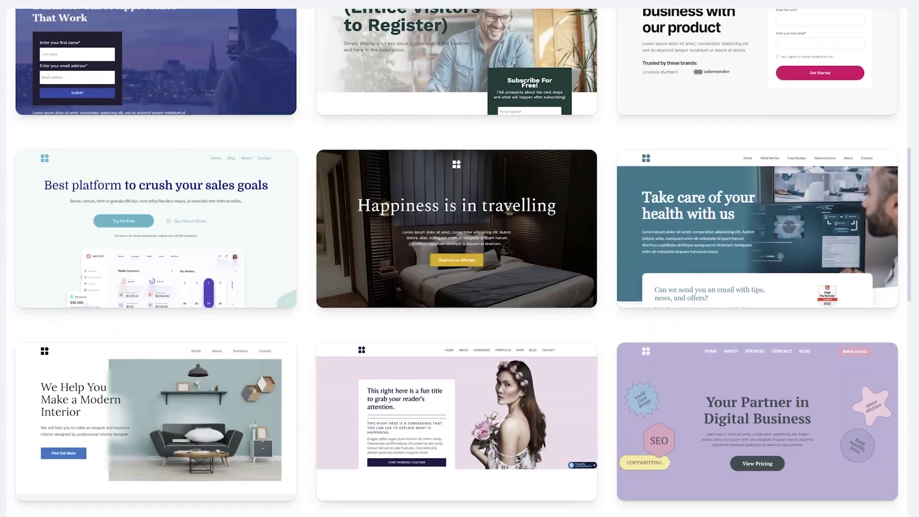
pyautogui.scroll(-10, 459, 259)
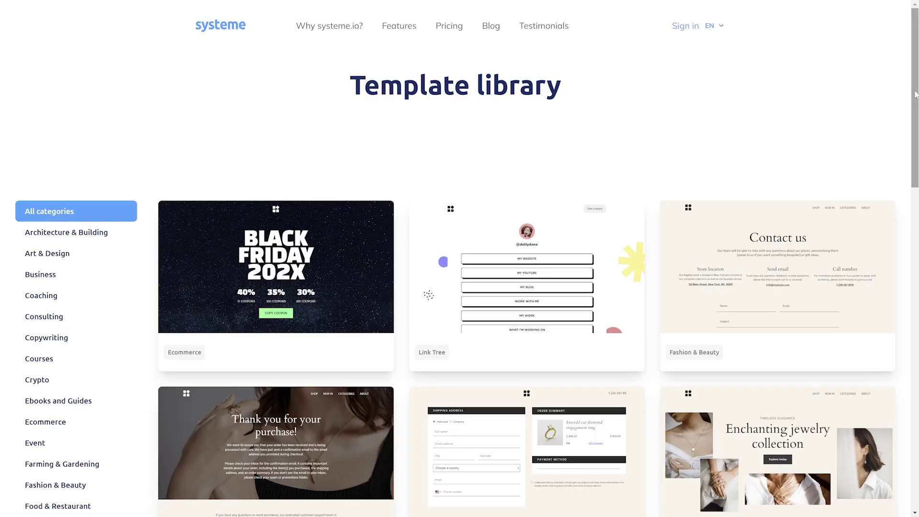
# - Filter the systeme.io template library to Business and select the Black Friday template
pyautogui.moveTo(915, 95); pyautogui.dragTo(915, 141)
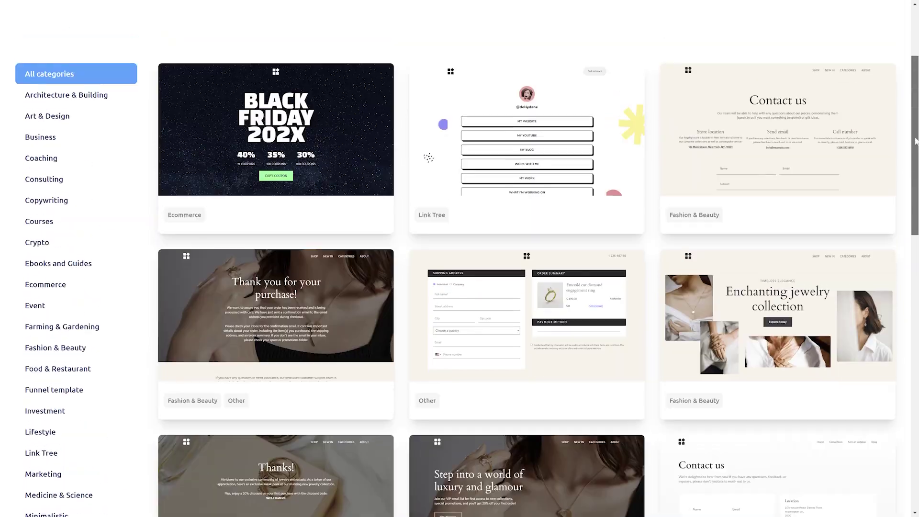
pyautogui.scroll(1, 41, 206)
pyautogui.click(41, 189)
pyautogui.scroll(-2, 44, 142)
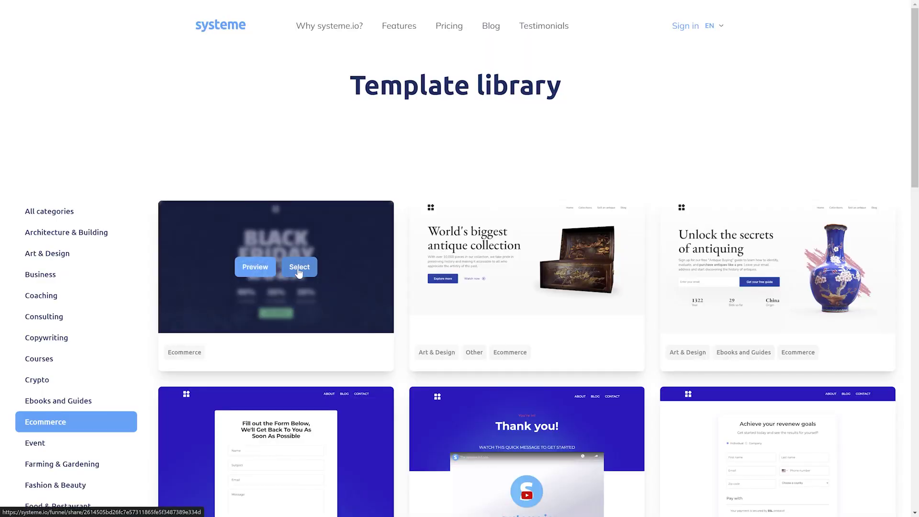
pyautogui.click(299, 270)
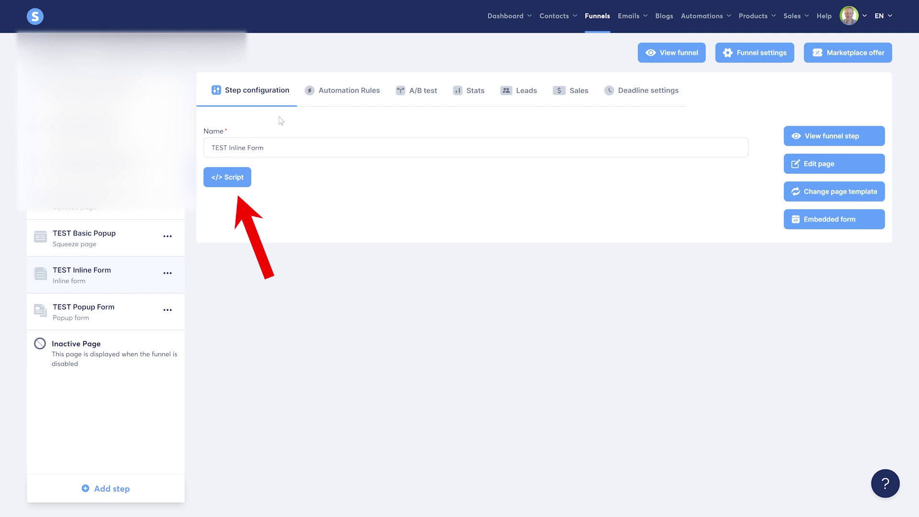
# - Copy the inline form's embed script, then edit the TEST Basic Popup page, discarding old changes
pyautogui.click(231, 178)
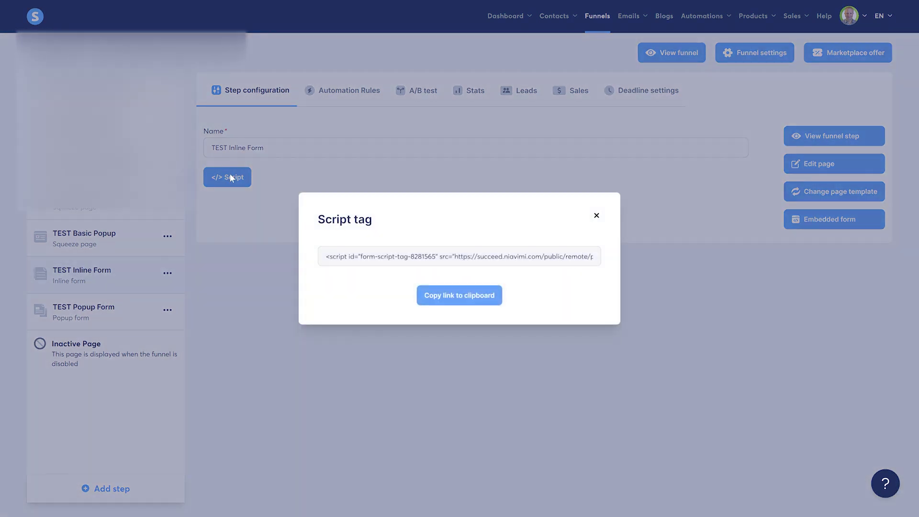
pyautogui.click(446, 295)
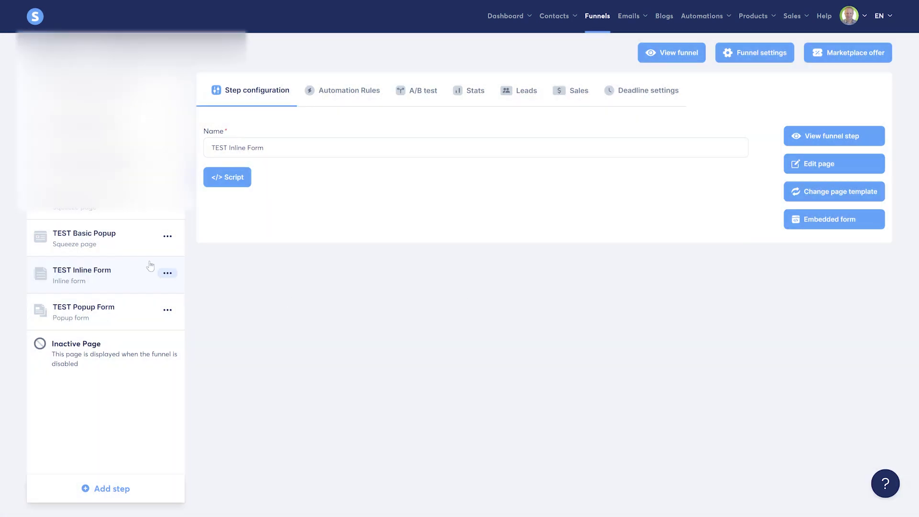
pyautogui.click(120, 250)
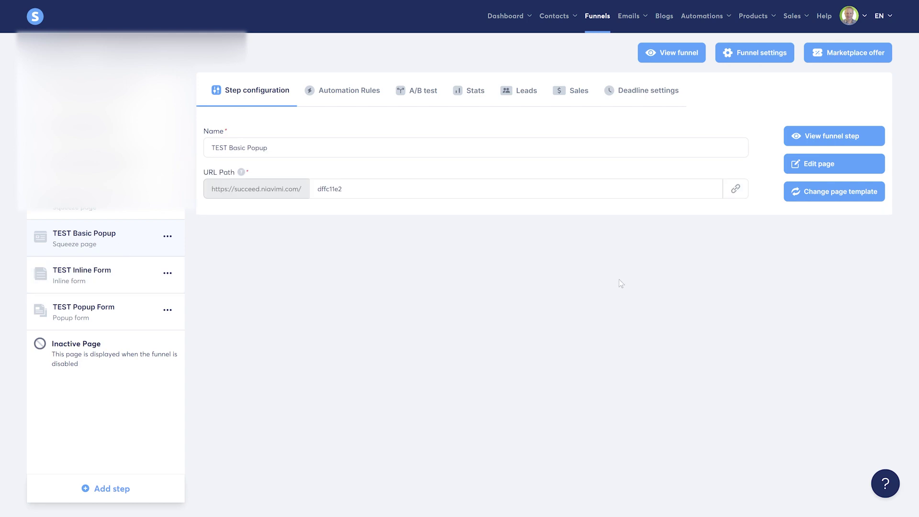
pyautogui.click(817, 170)
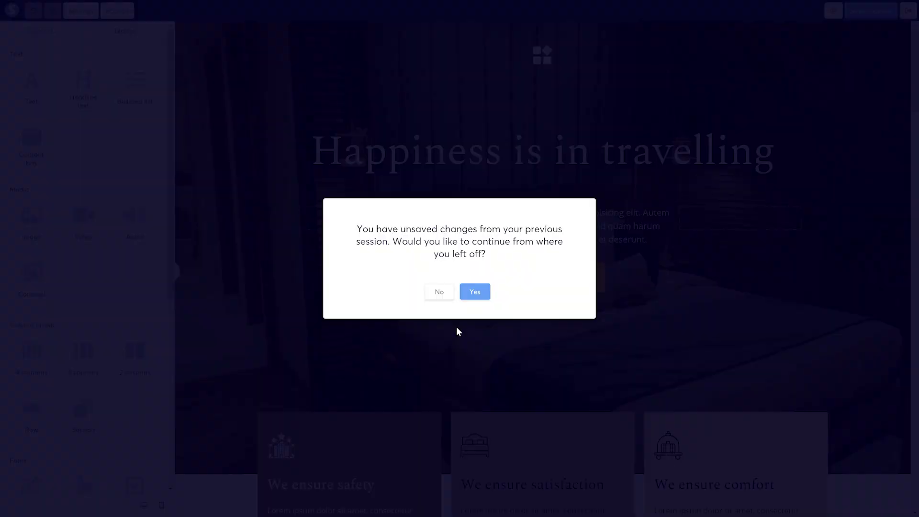
pyautogui.click(439, 293)
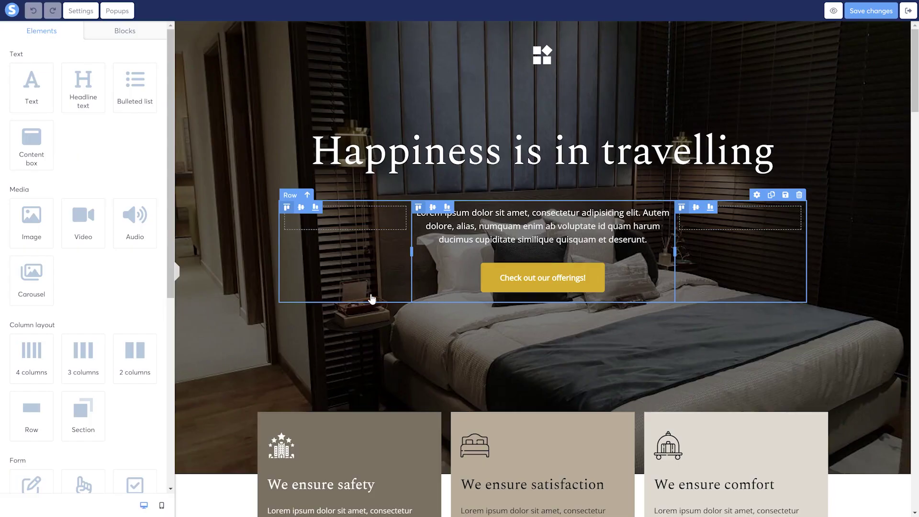
# - Place a Raw HTML block just above the 'We Take Care of Logistics' section and select it
pyautogui.scroll(-5, 382, 299)
pyautogui.scroll(-7, 129, 293)
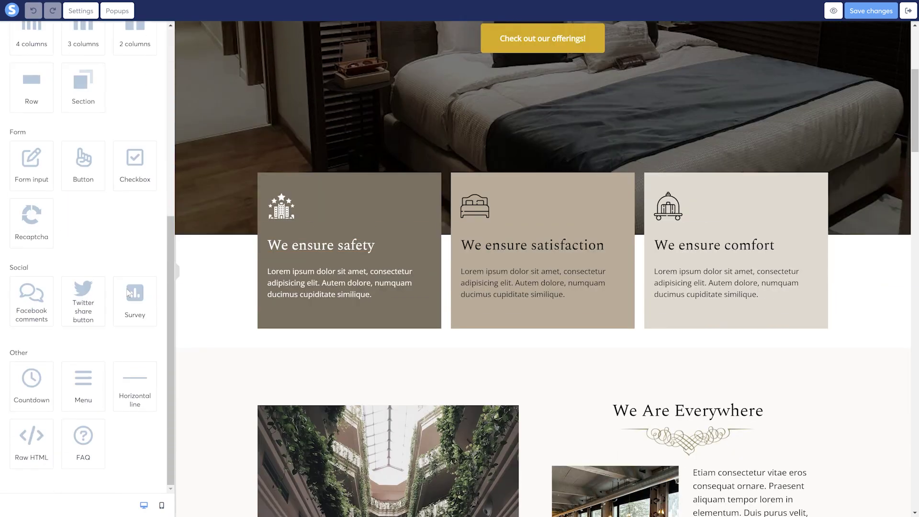
pyautogui.scroll(-12, 367, 285)
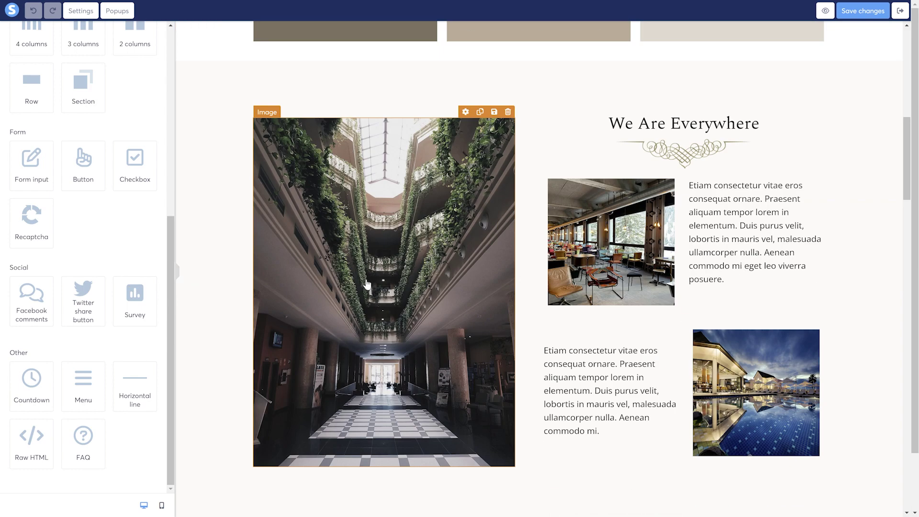
pyautogui.moveTo(33, 447); pyautogui.dragTo(516, 211)
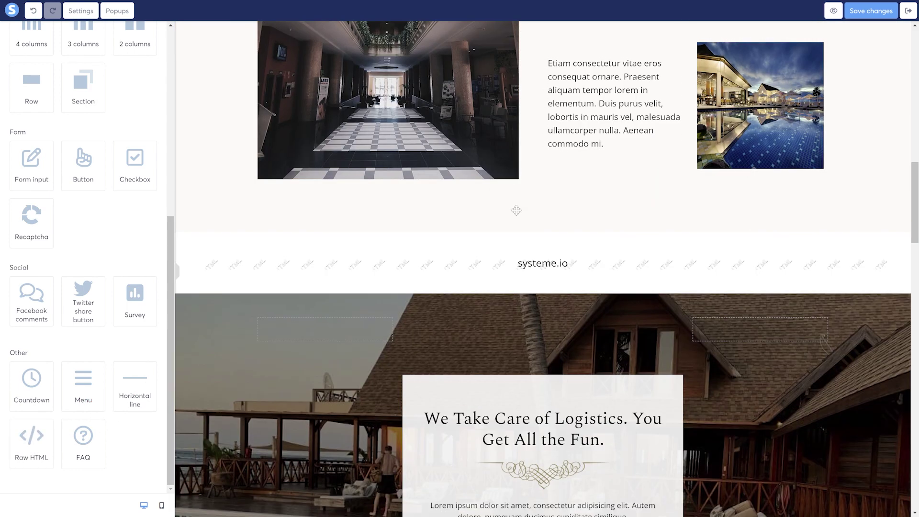
pyautogui.click(555, 268)
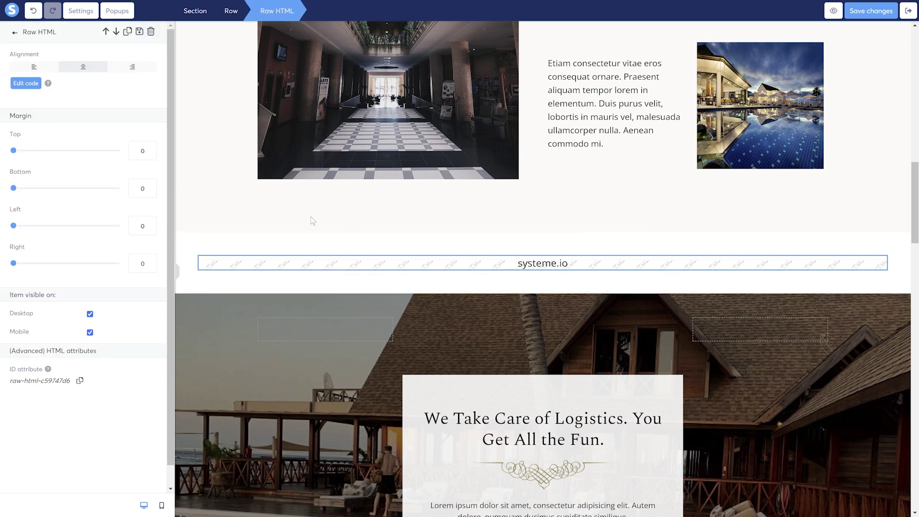
# - Paste the inline form script into the HTML block's code and save the page
pyautogui.click(27, 85)
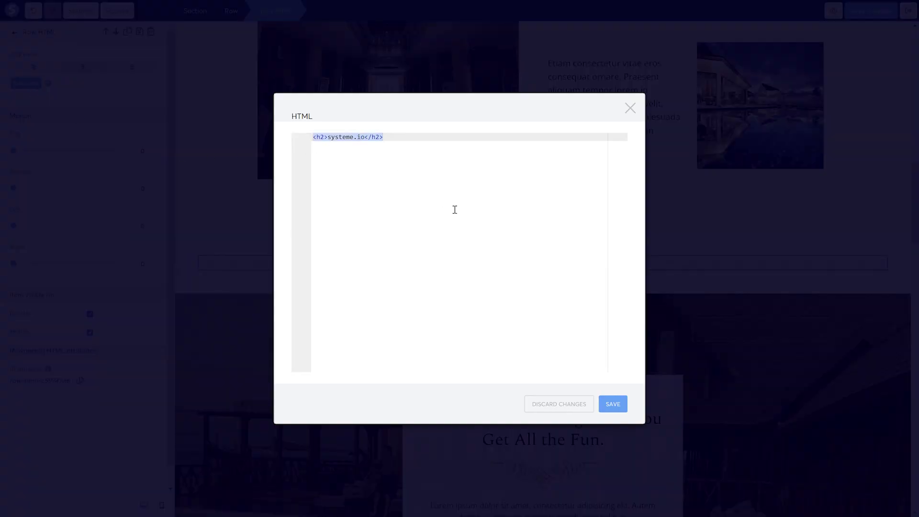
pyautogui.hotkey('ctrl', 'v')
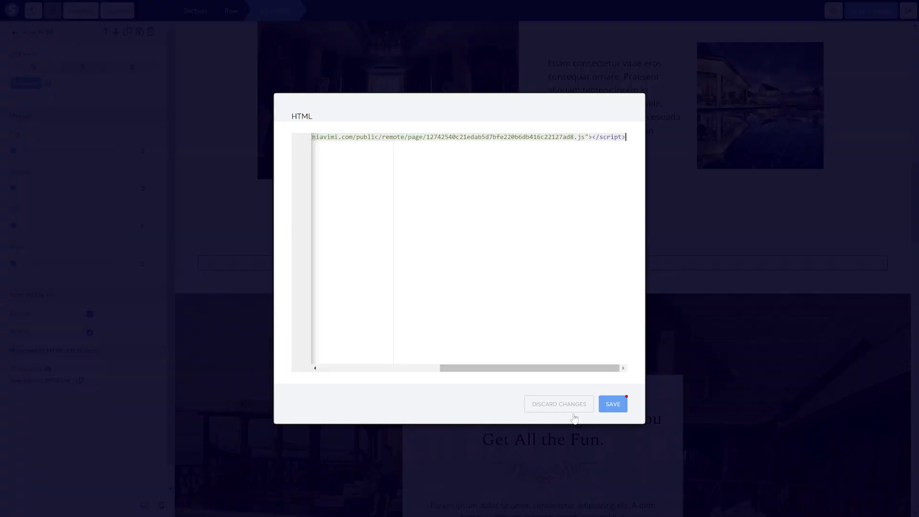
pyautogui.click(613, 404)
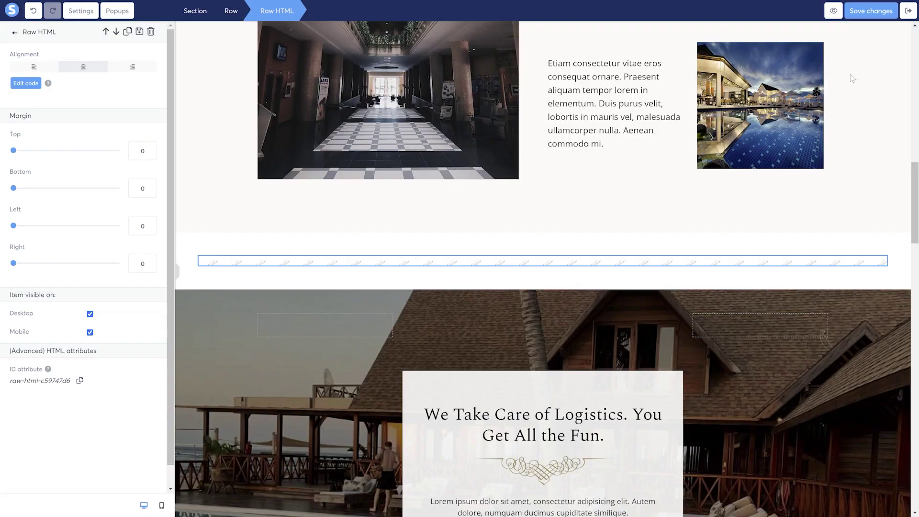
pyautogui.click(866, 17)
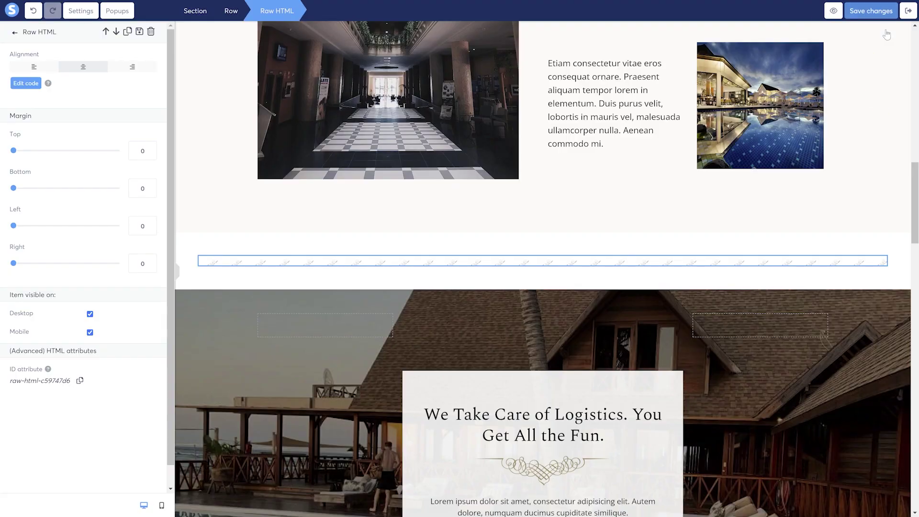
# - Preview the page to check the newsletter form above the Logistics section
pyautogui.click(833, 11)
pyautogui.scroll(-10, 763, 198)
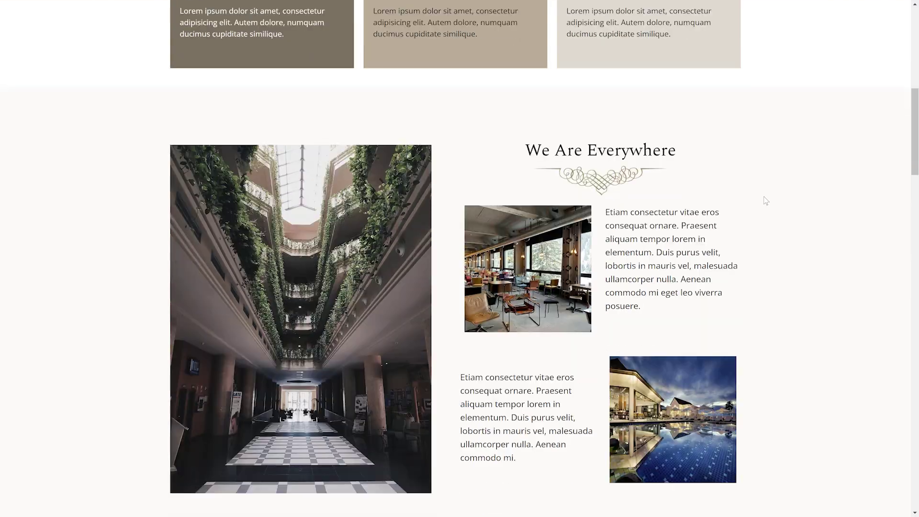
pyautogui.scroll(-8, 766, 201)
pyautogui.scroll(-2, 768, 200)
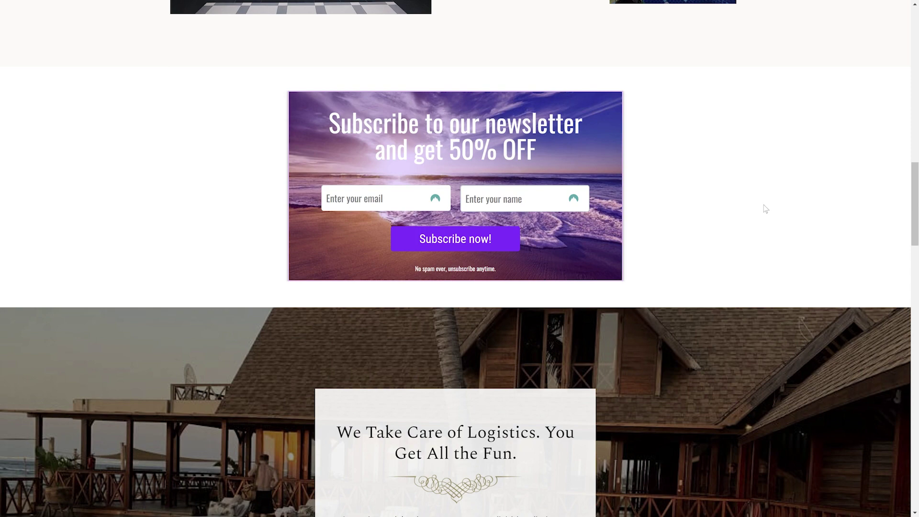
pyautogui.scroll(1, 765, 209)
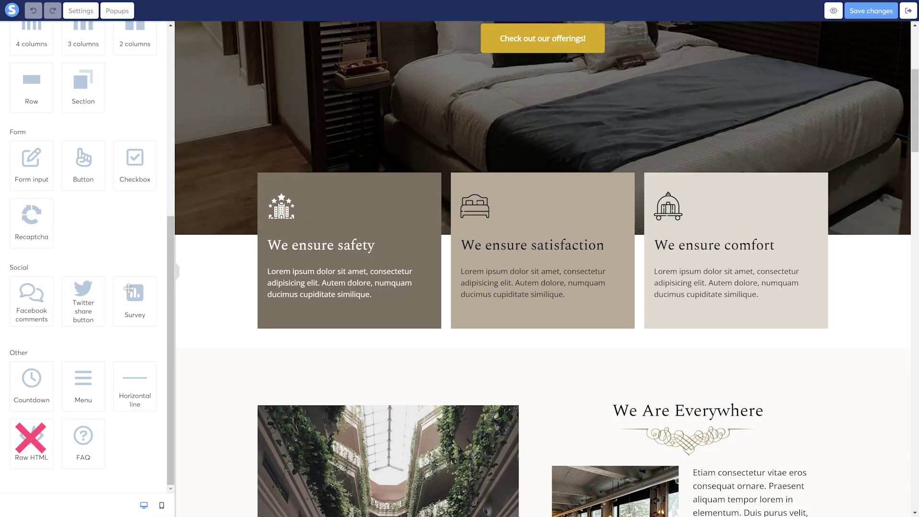
pyautogui.scroll(-12, 365, 286)
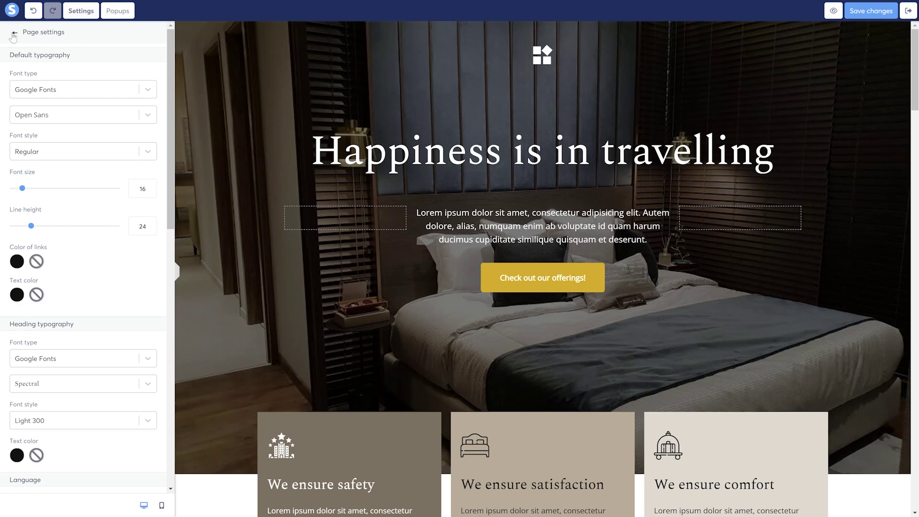
# - Paste the popup form script into the page's header code under Settings
pyautogui.click(14, 34)
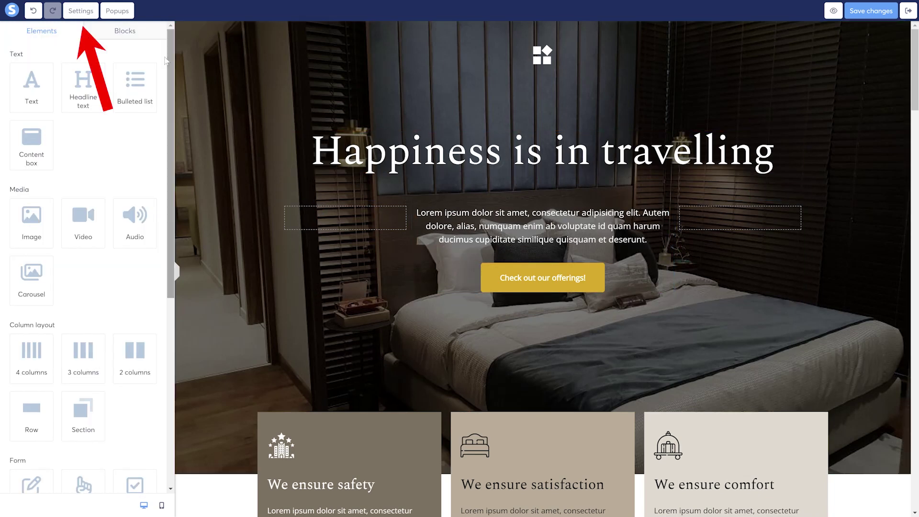
pyautogui.click(82, 12)
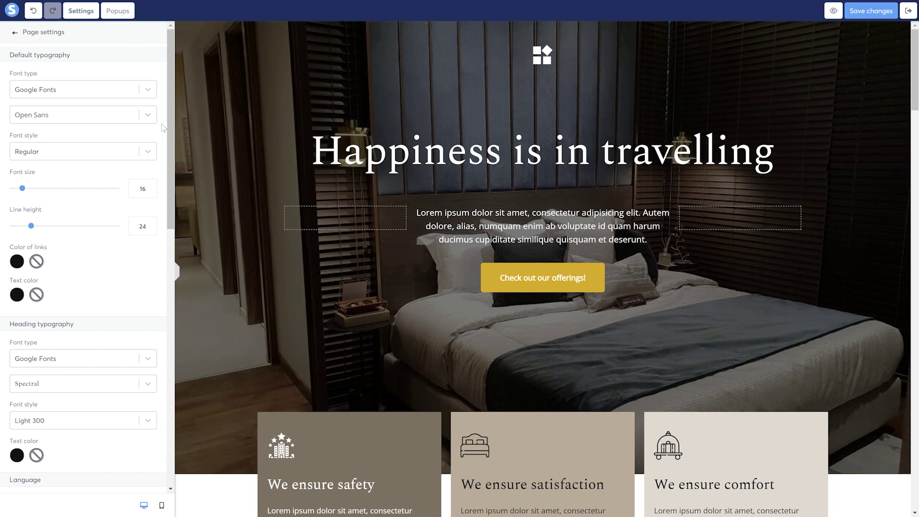
pyautogui.moveTo(171, 122); pyautogui.dragTo(181, 474)
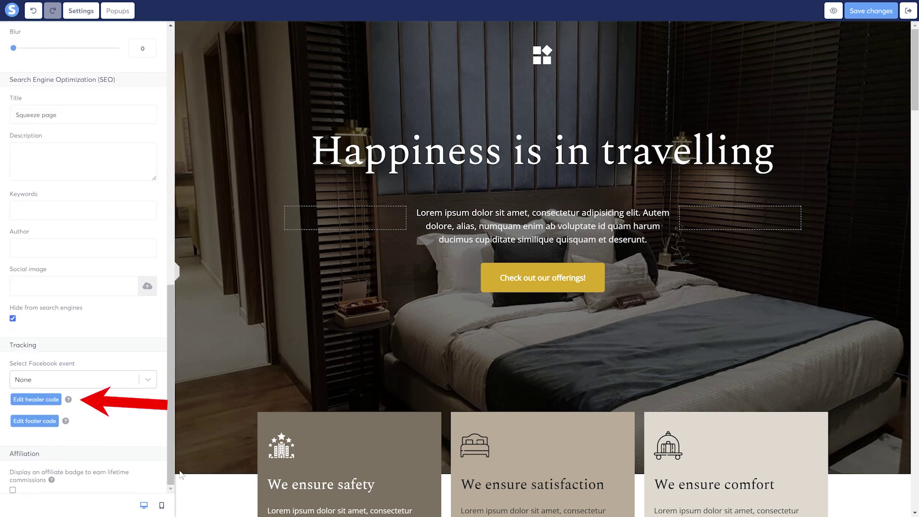
pyautogui.click(46, 400)
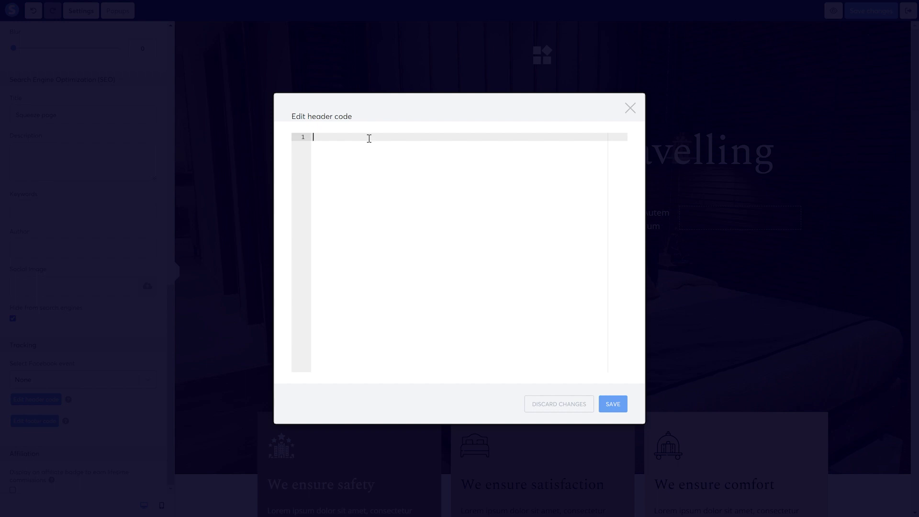
pyautogui.hotkey('ctrl', 'v')
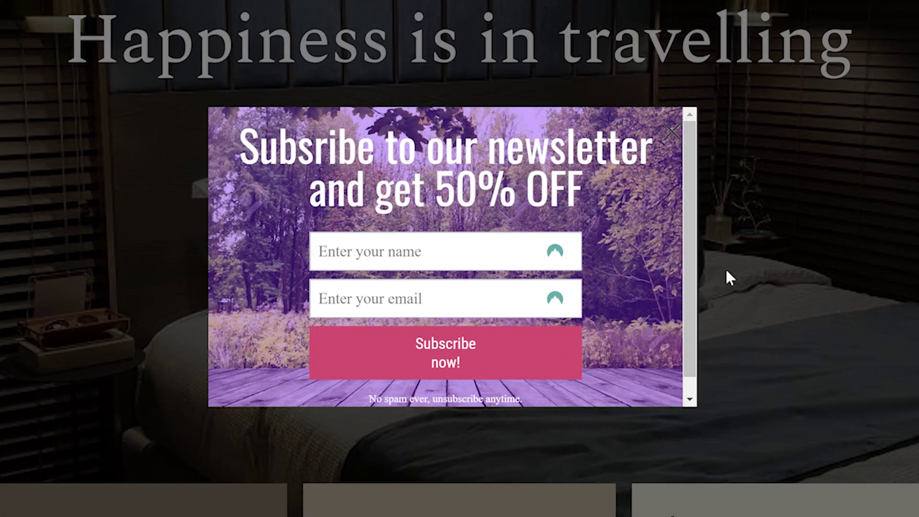
# - Scroll the page preview while the purple newsletter popup appears
pyautogui.scroll(-1, 578, 253)
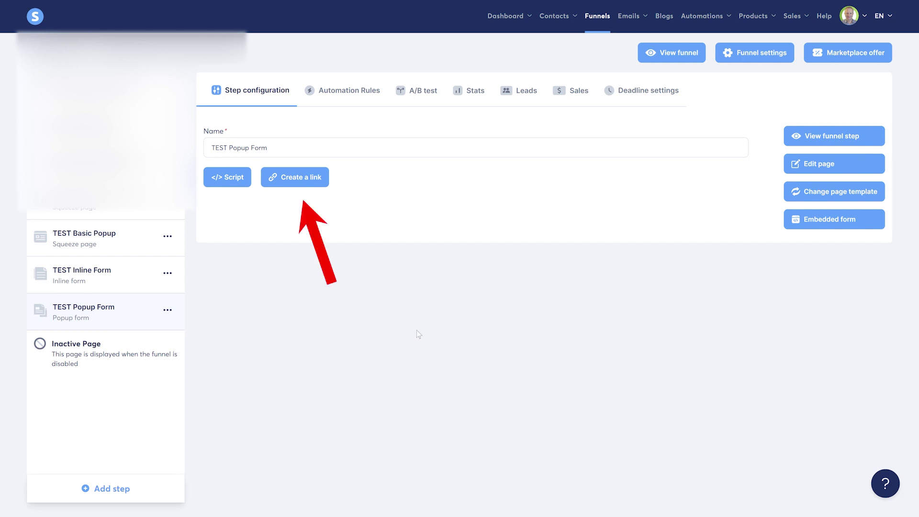
# - Generate the 'CLICK ME NOW' popup link code, paste it into a new Raw HTML block, and test it
pyautogui.click(298, 188)
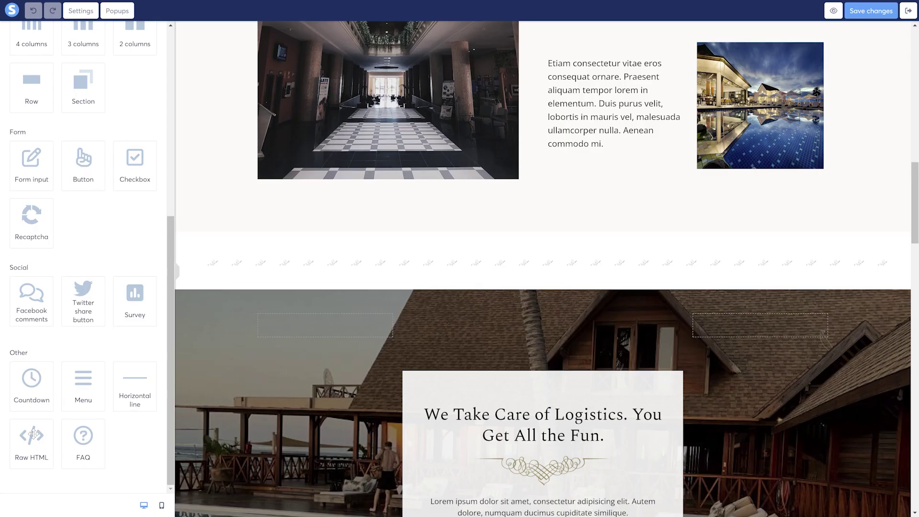
pyautogui.moveTo(31, 444); pyautogui.dragTo(525, 233)
pyautogui.hotkey('ctrl', 'v')
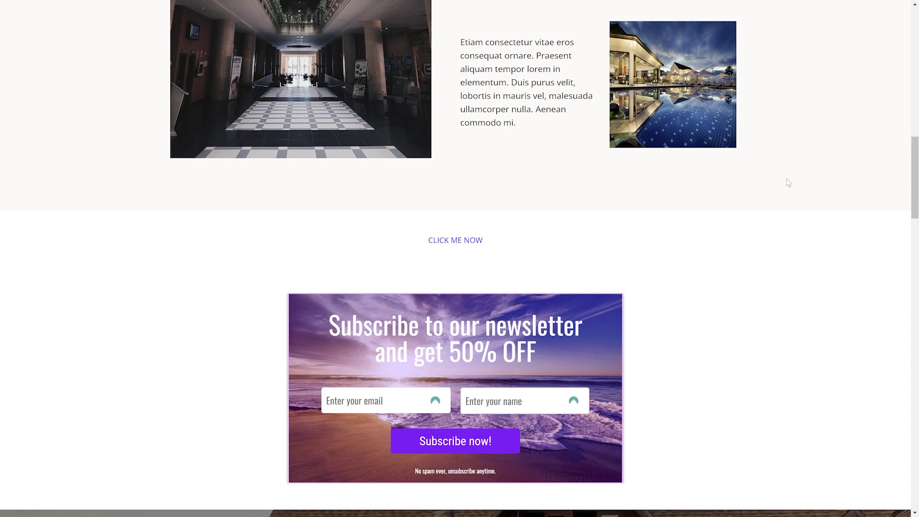
pyautogui.click(464, 246)
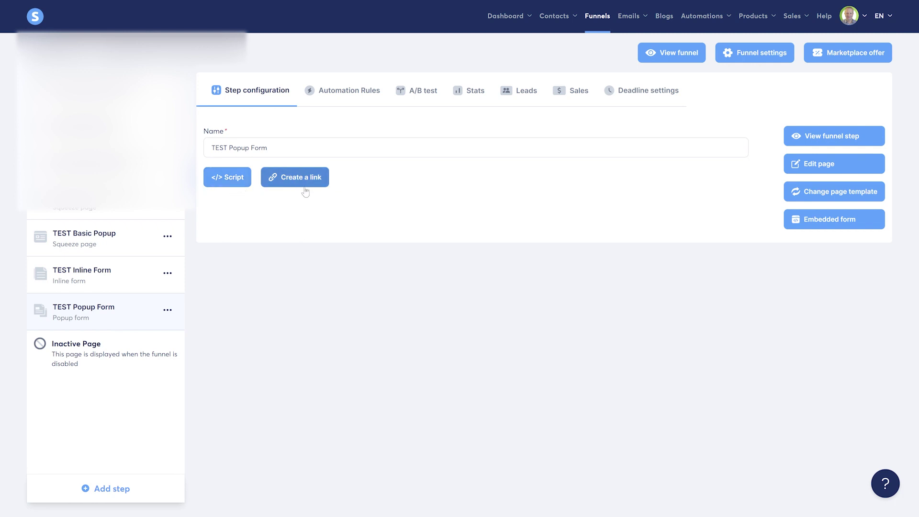
# - Copy the popup step's embedded form code into a new Raw HTML block and save it
pyautogui.click(816, 232)
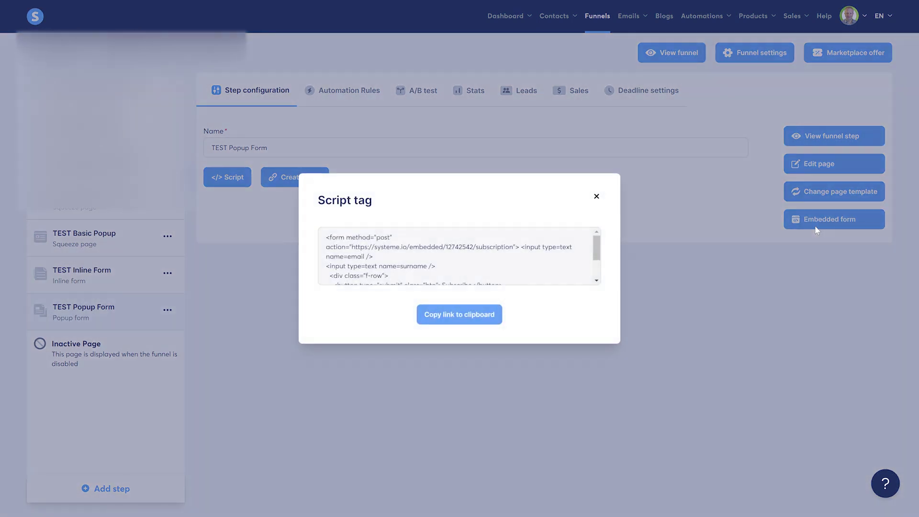
pyautogui.click(465, 316)
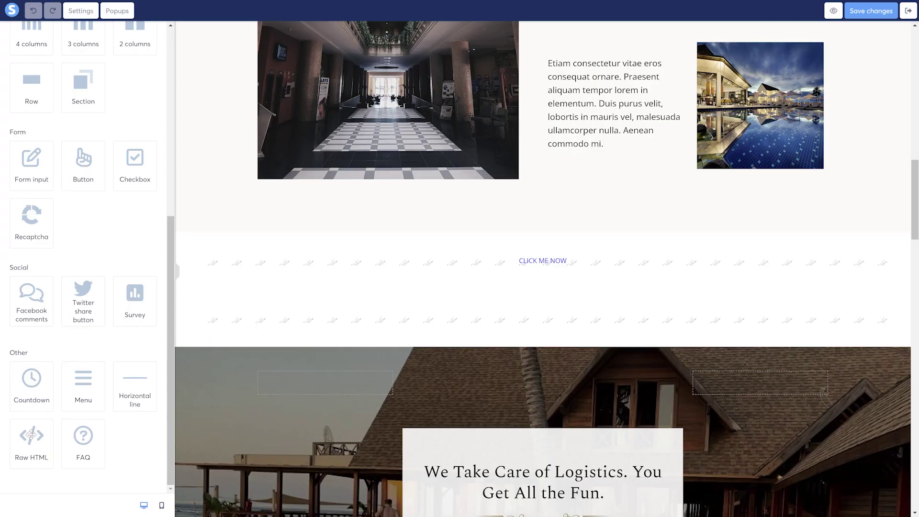
pyautogui.moveTo(31, 436); pyautogui.dragTo(521, 225)
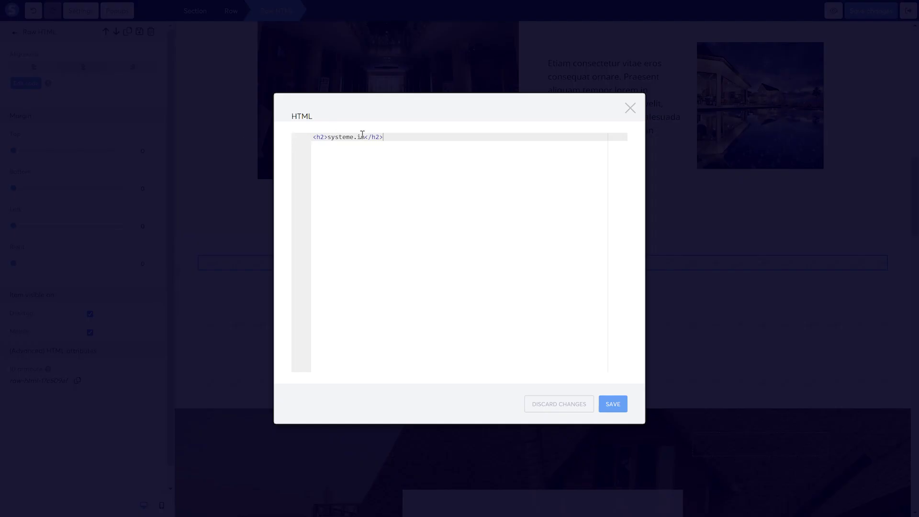
pyautogui.hotkey('ctrl', 'v')
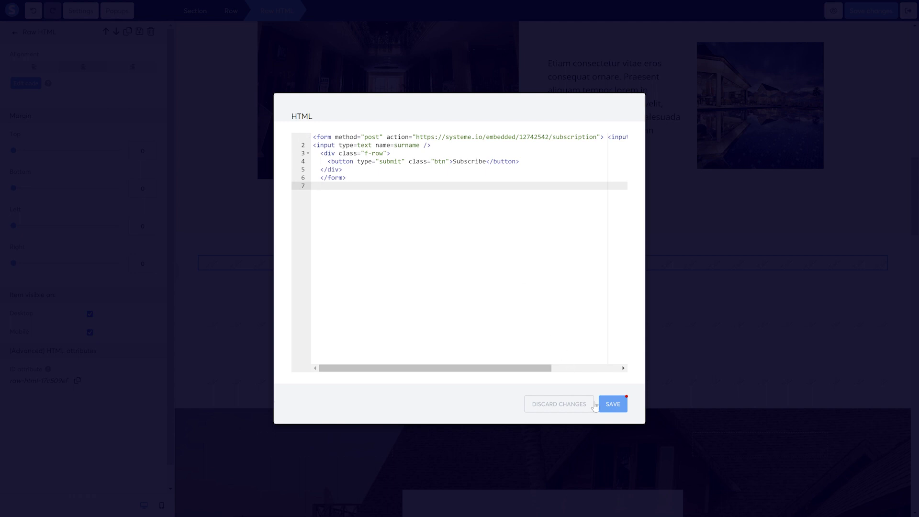
pyautogui.click(612, 405)
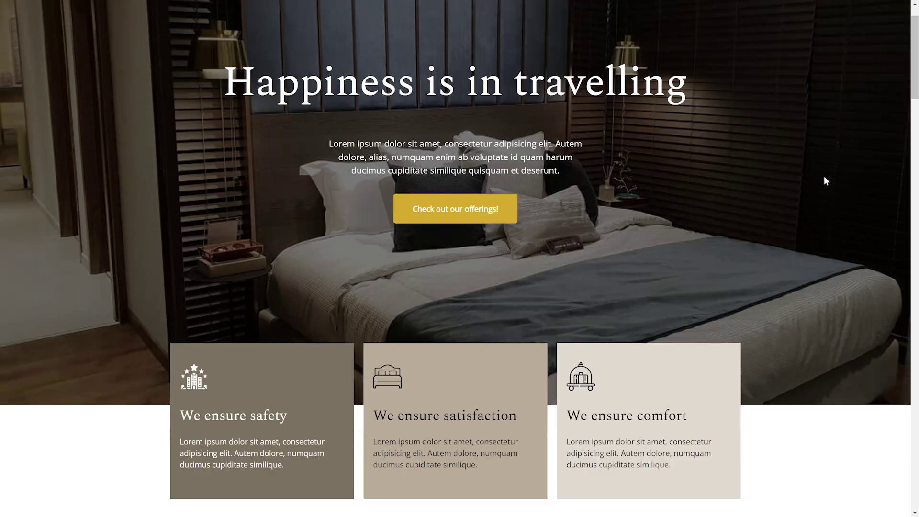
pyautogui.scroll(-15, 824, 180)
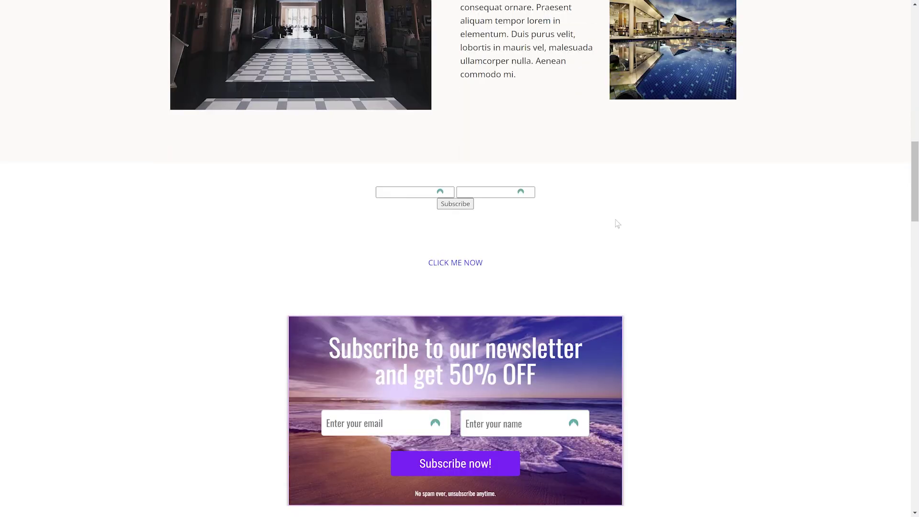